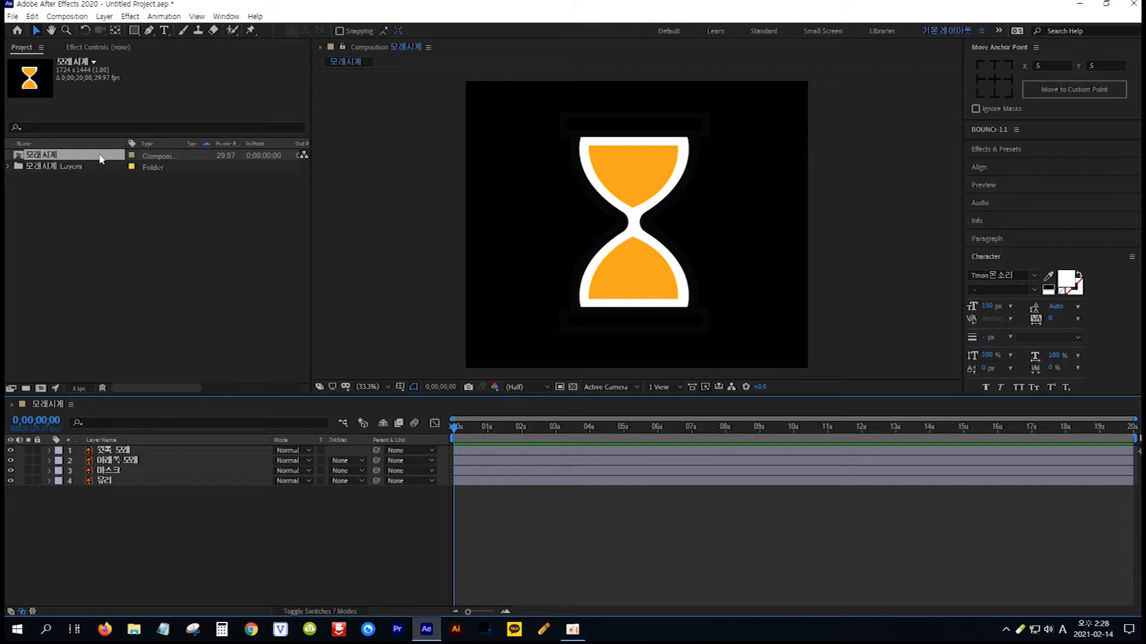
Create a white (FFFFFF) solid layer at the default composition size
click(103, 20)
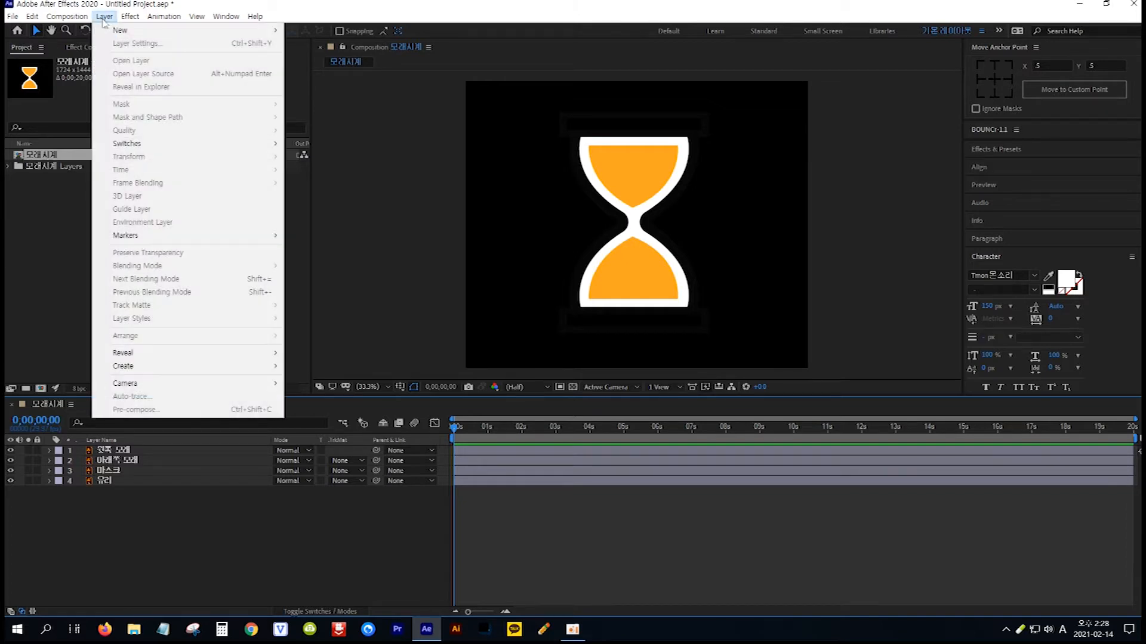
mouse_move(243, 33)
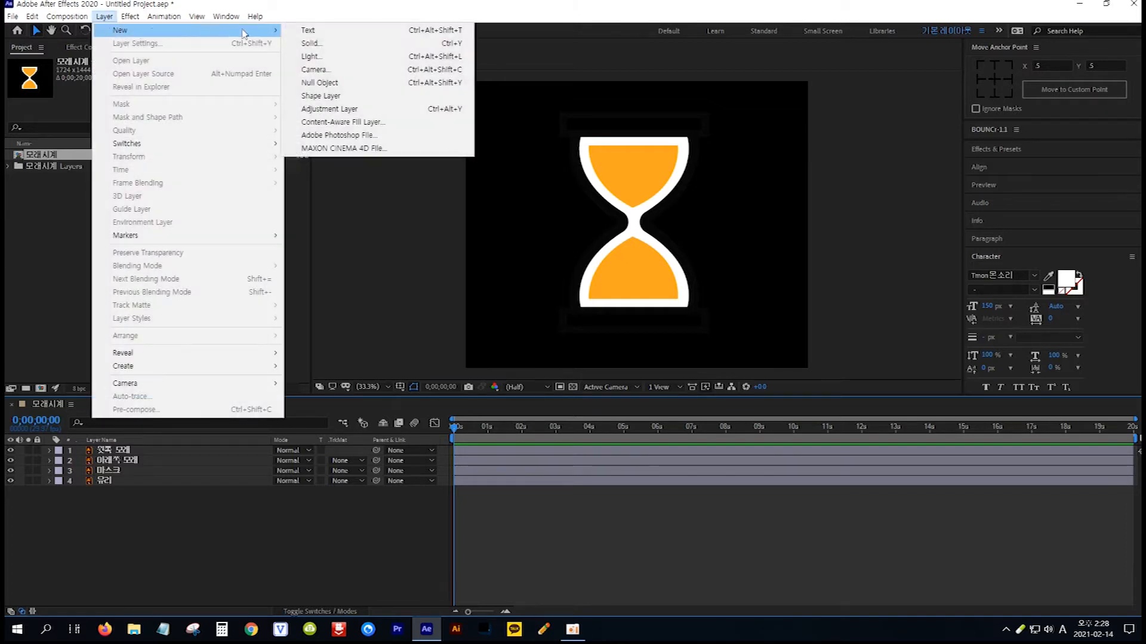
click(338, 44)
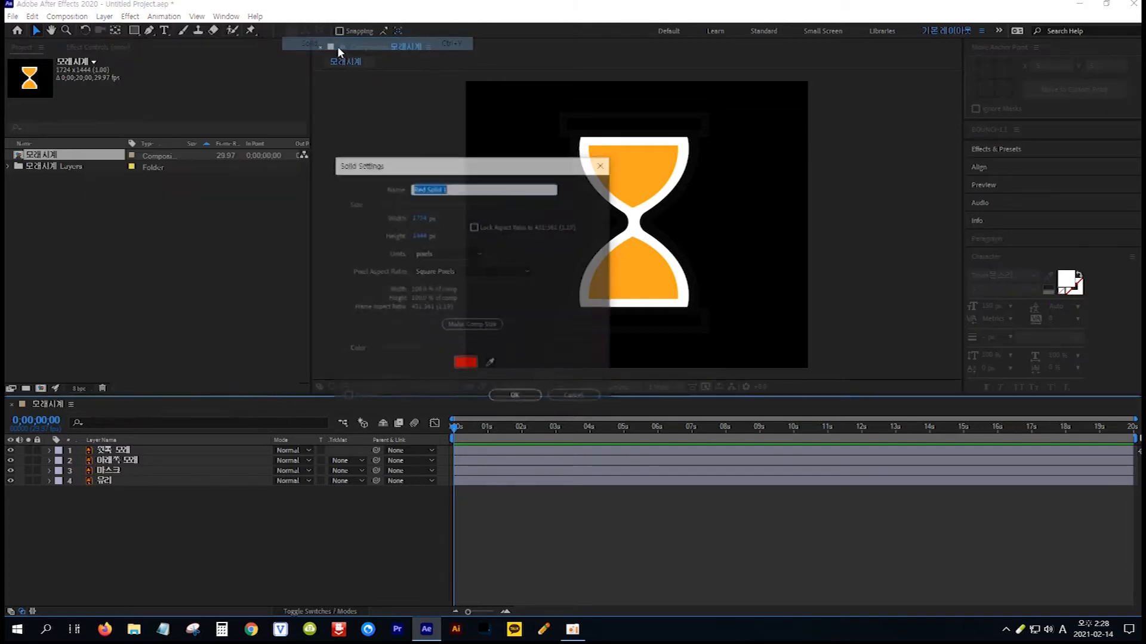
click(470, 364)
drag(489, 369, 470, 349)
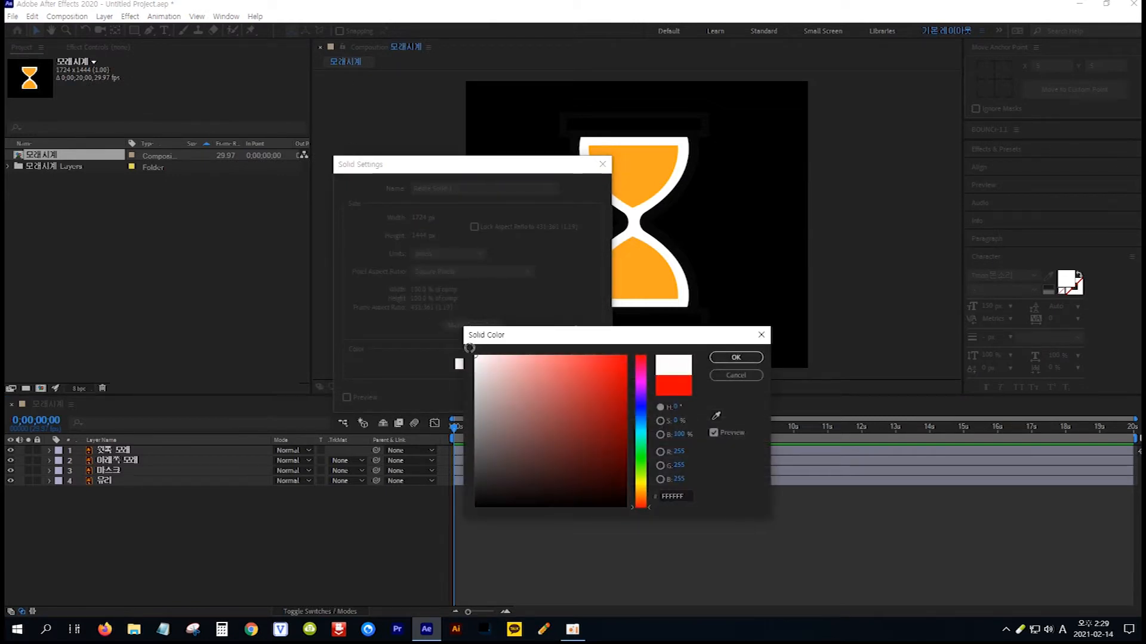
click(736, 357)
click(516, 398)
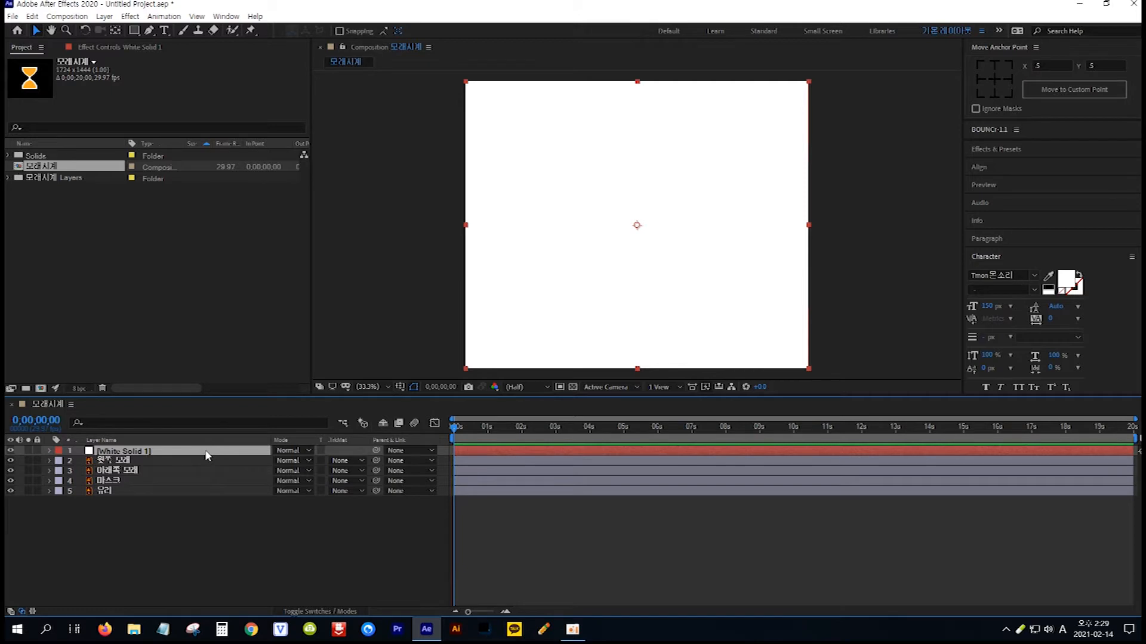
Move the white solid beneath all other layers as the background and lock it
drag(205, 451, 204, 502)
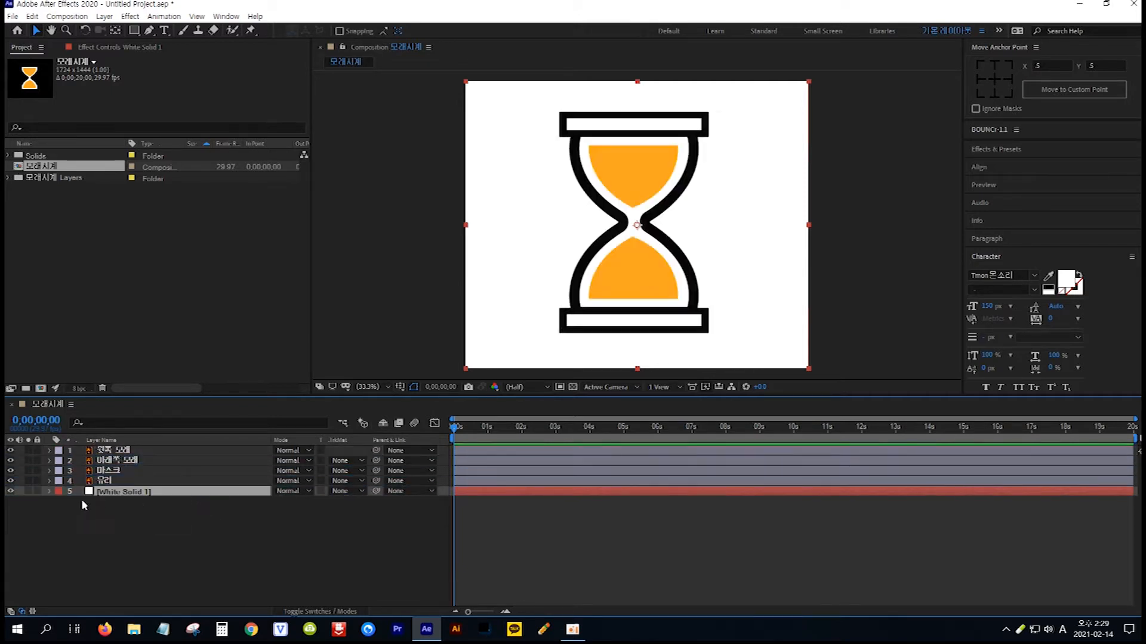
click(37, 491)
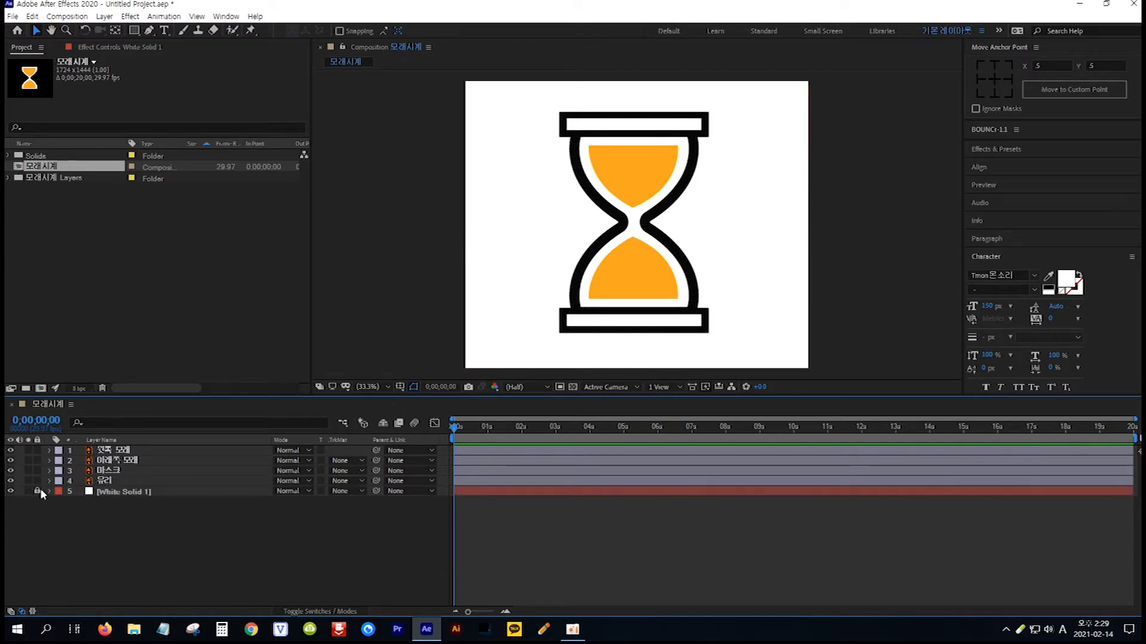
Move the 마스크 layer to the top of the layer stack and hide it
click(116, 471)
drag(117, 474, 127, 449)
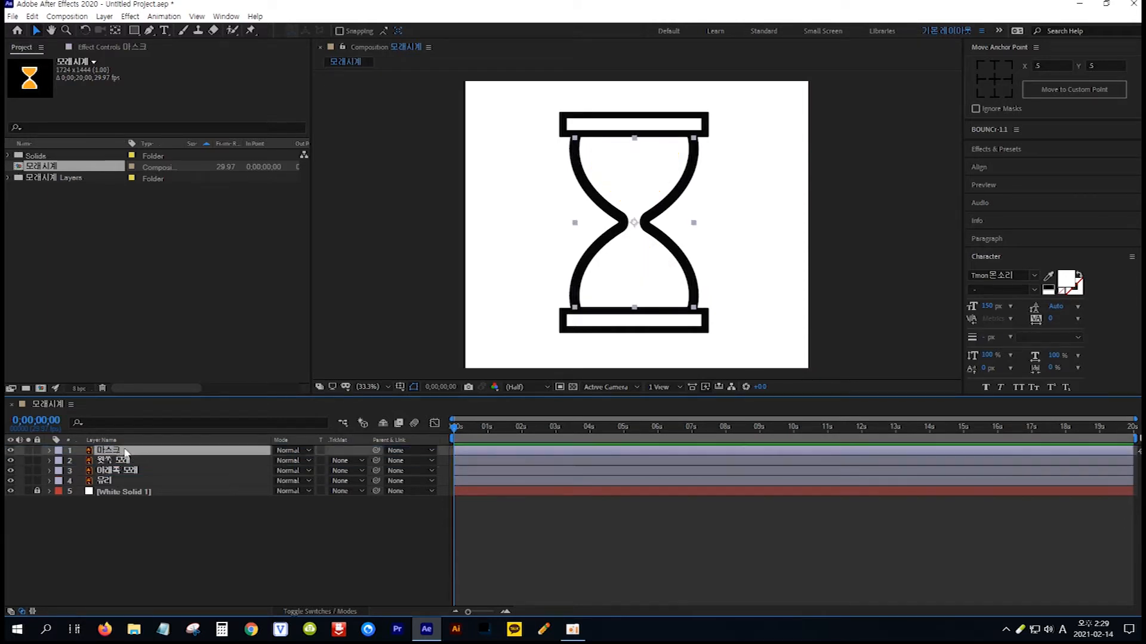
click(10, 451)
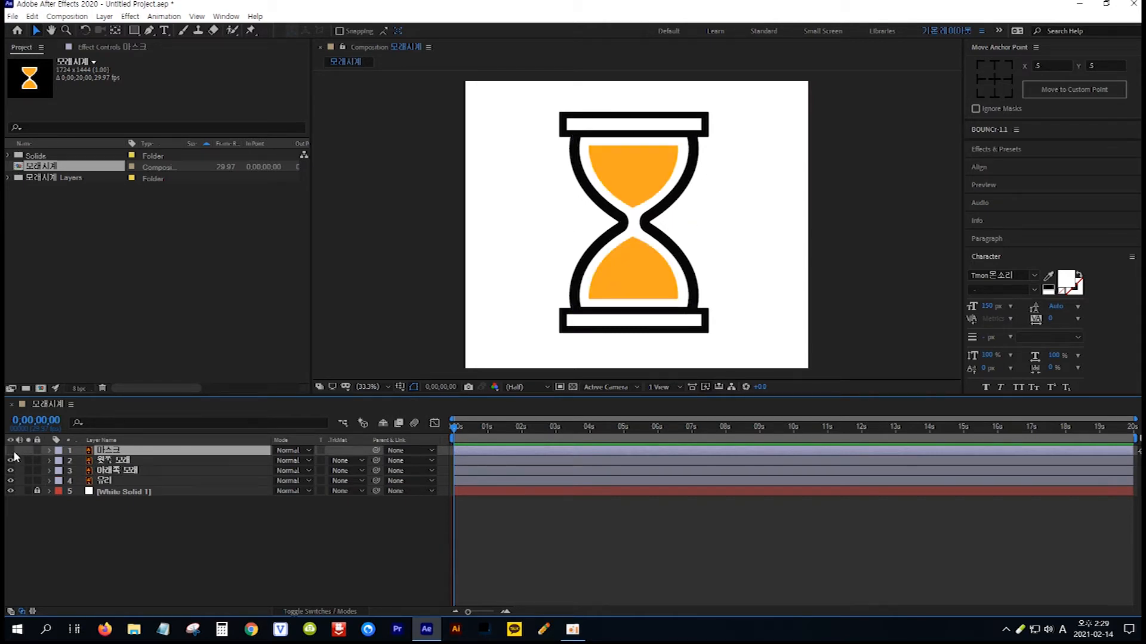
Add starting Position keyframes at 0 seconds to both the 윗쪽 모래 and 아래쪽 모래 layers
click(122, 461)
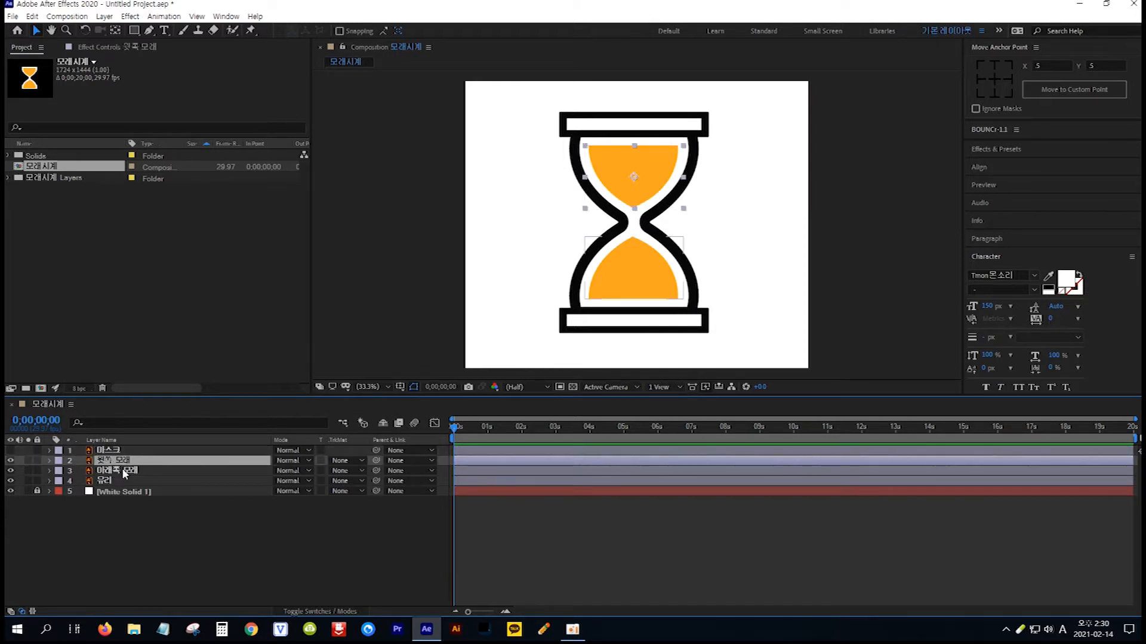
ctrl+click(136, 471)
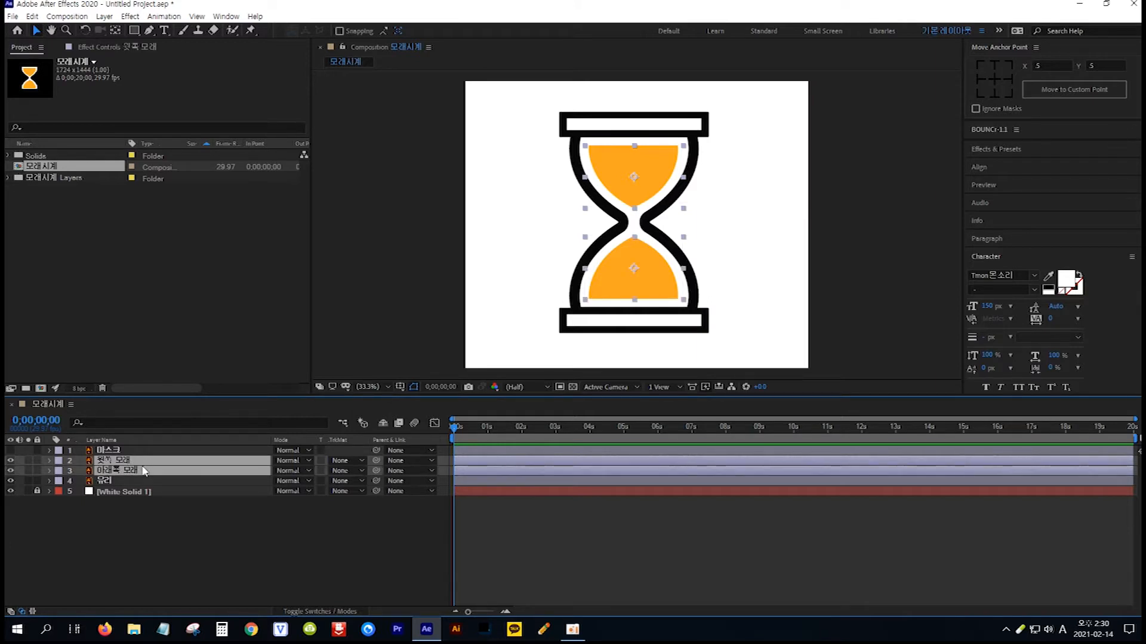
key(p)
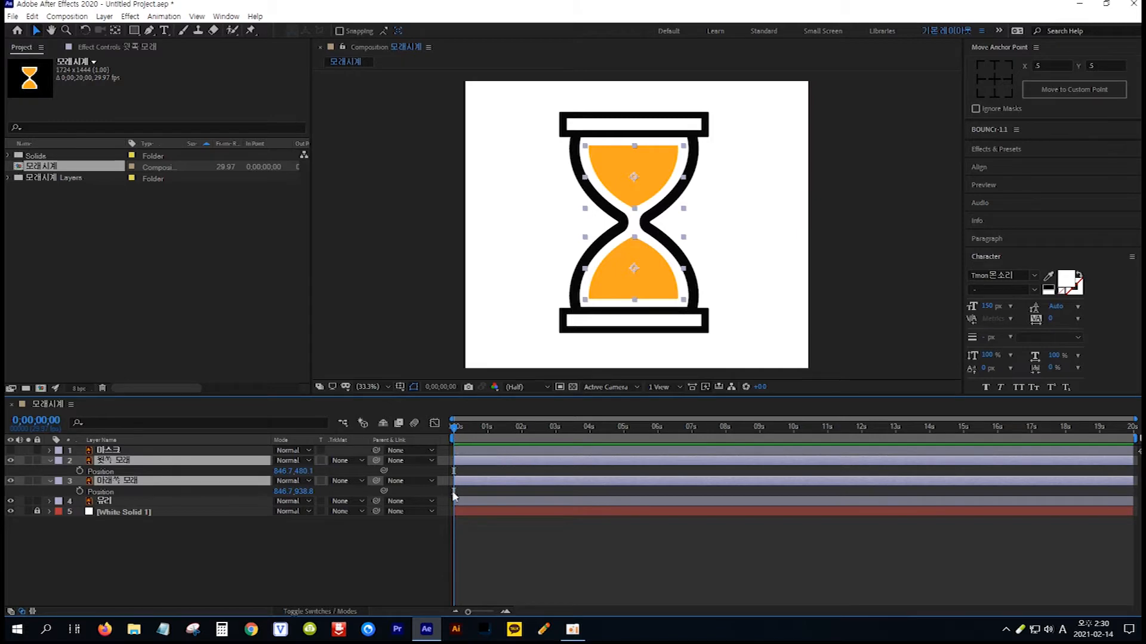
click(79, 471)
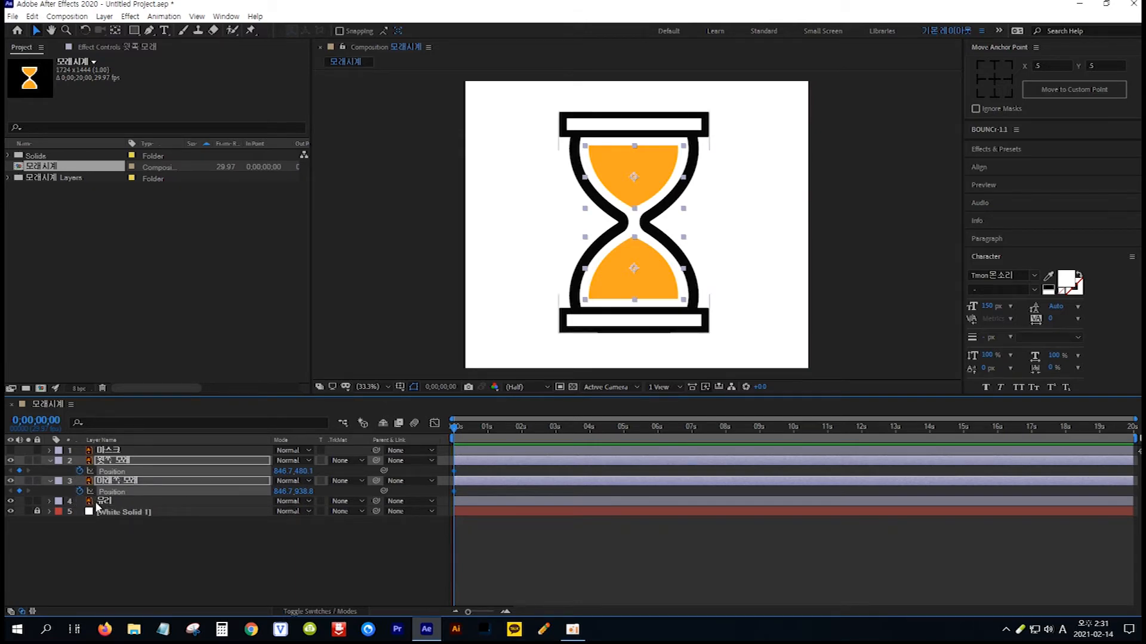
At 3 seconds, lower the 윗쪽 모래 layer to a Y position of 939.1, over the hourglass's lower bulb
click(40, 420)
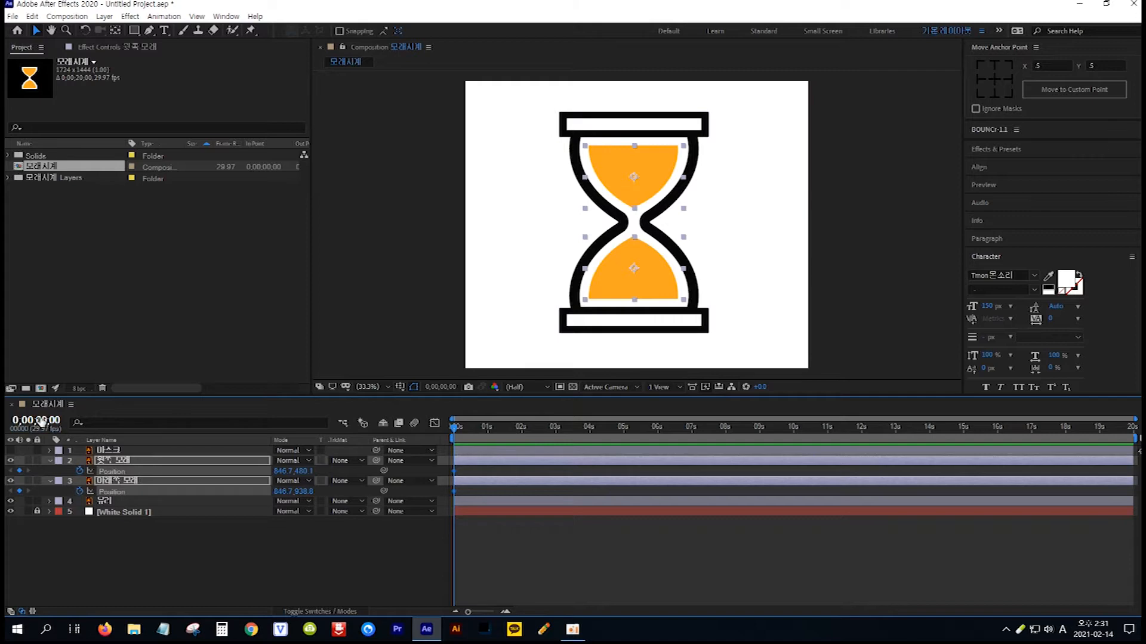
text(3)
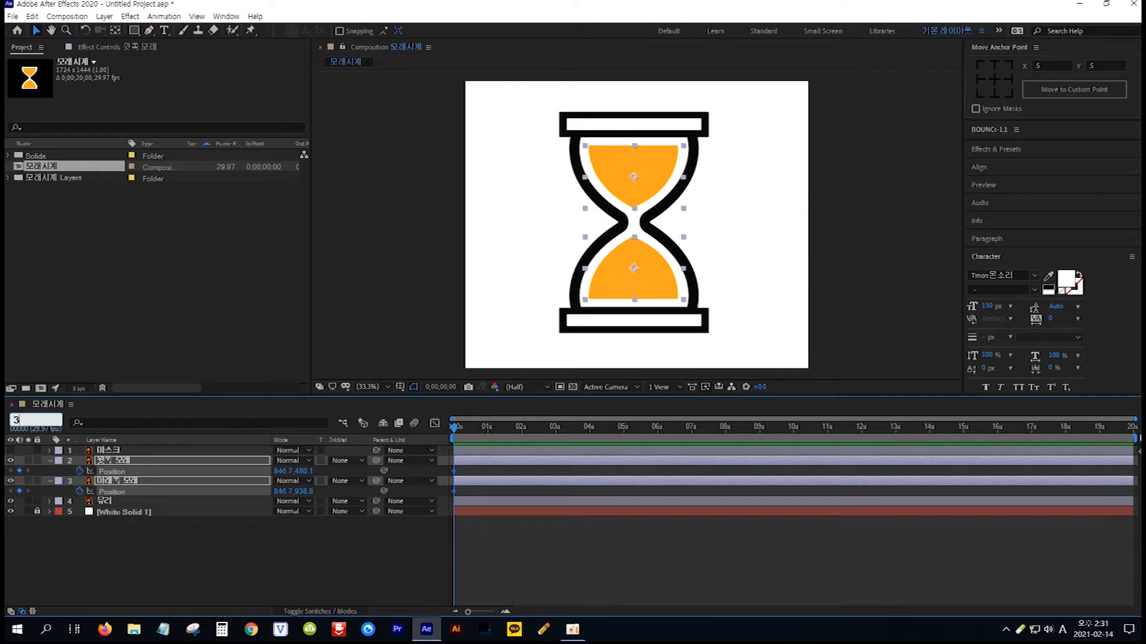
text(.)
key(Return)
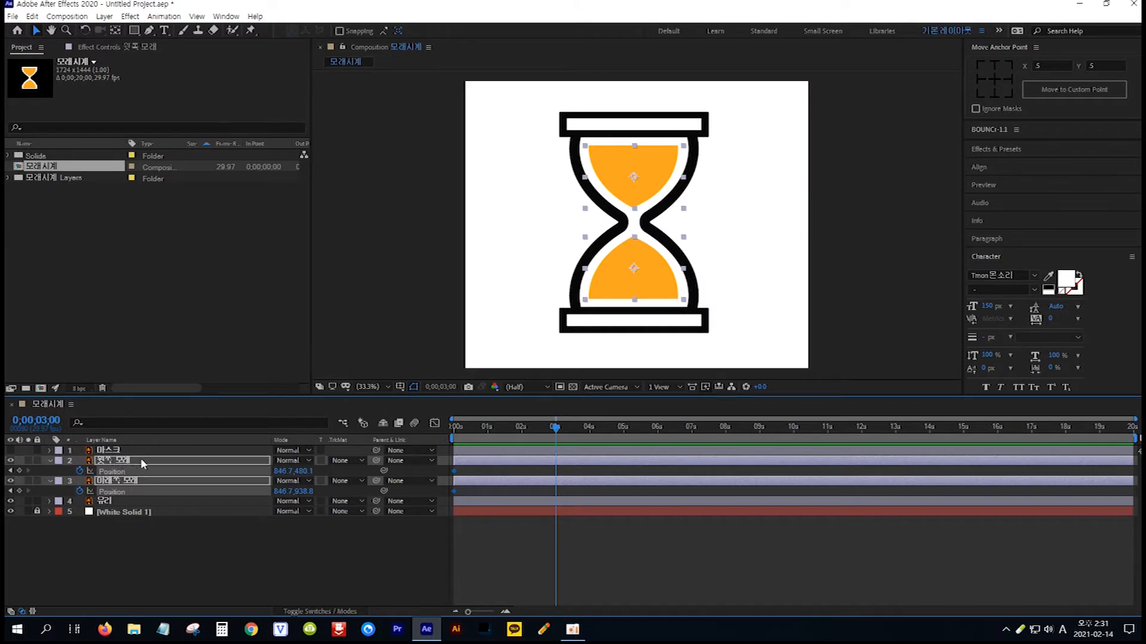
click(179, 563)
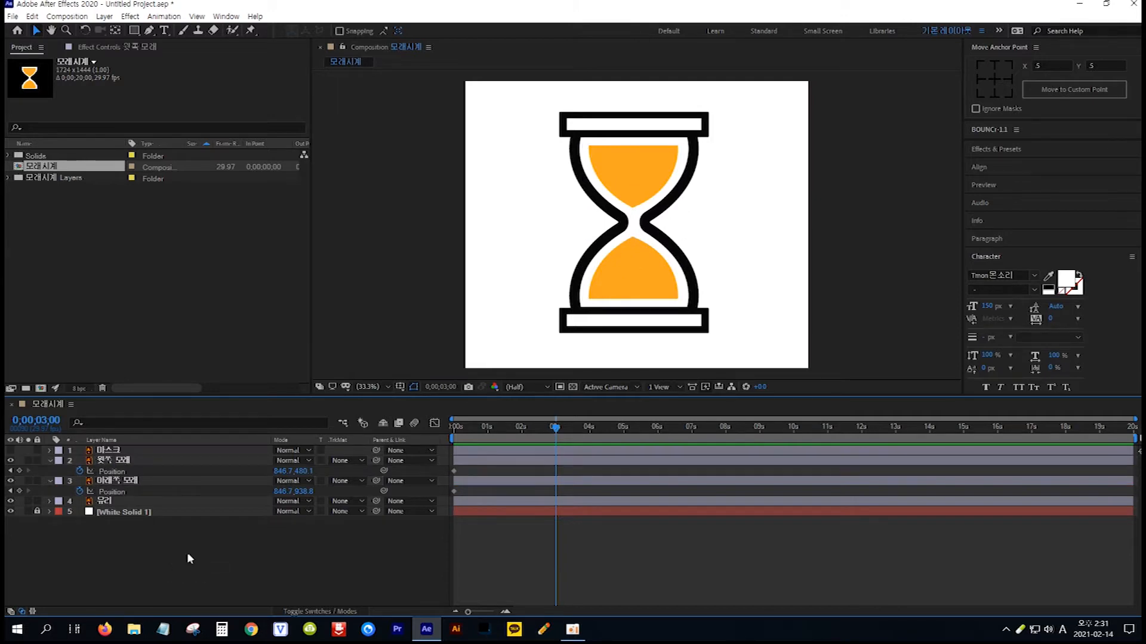
click(160, 462)
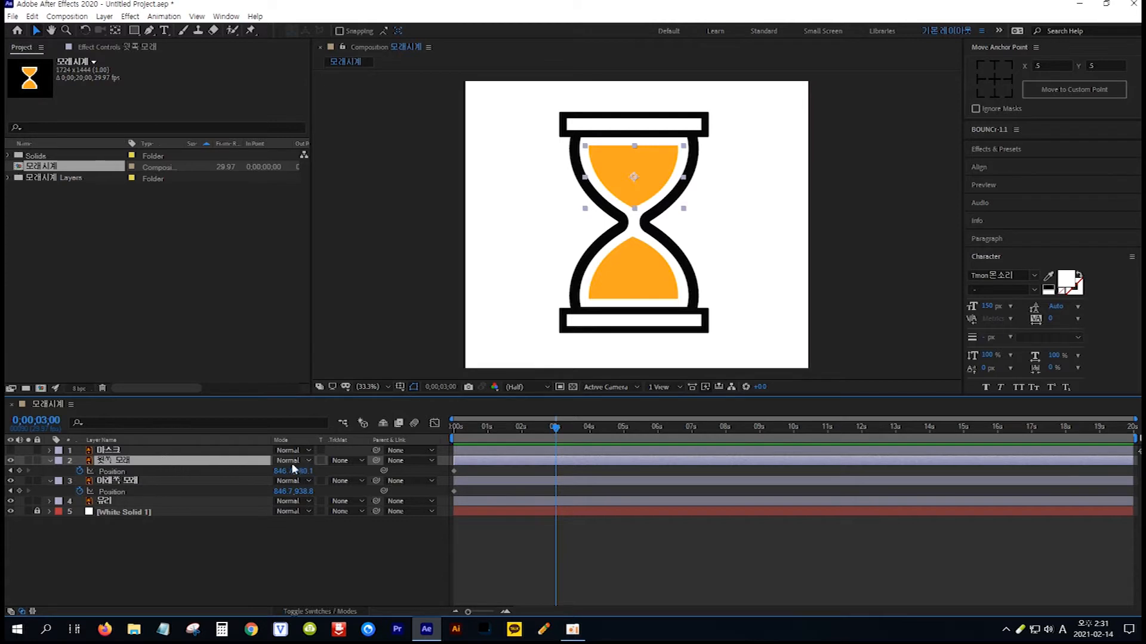
drag(298, 476, 304, 473)
drag(305, 473, 560, 487)
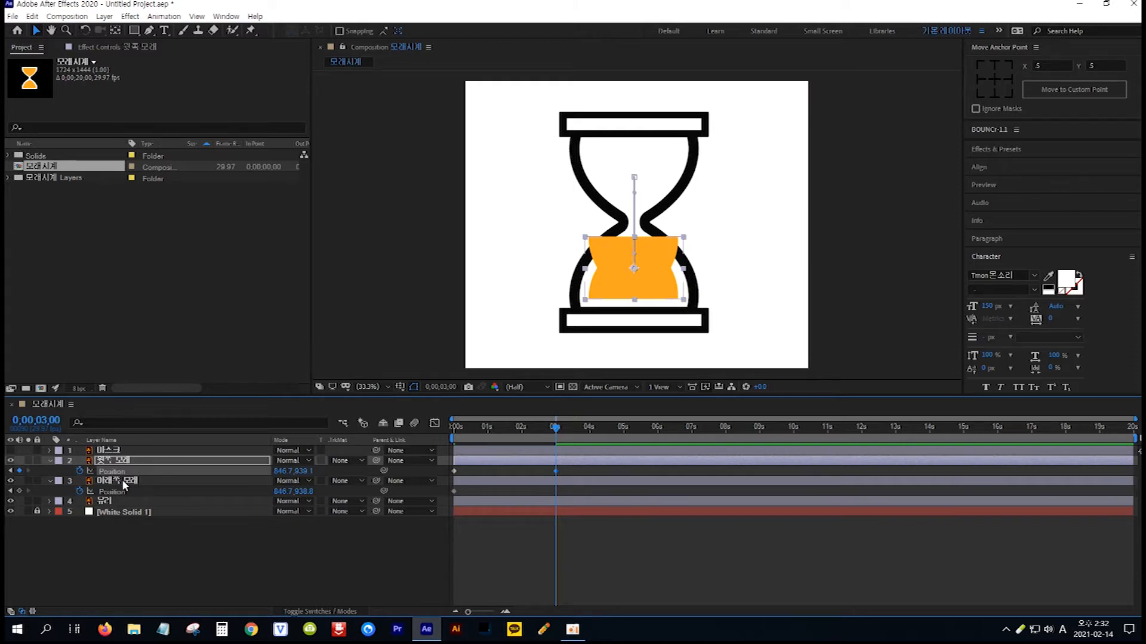
Keyframe the 아래쪽 모래 layer's existing position at 3 seconds, and set its Y position to 1351.8 at 0 seconds
click(19, 491)
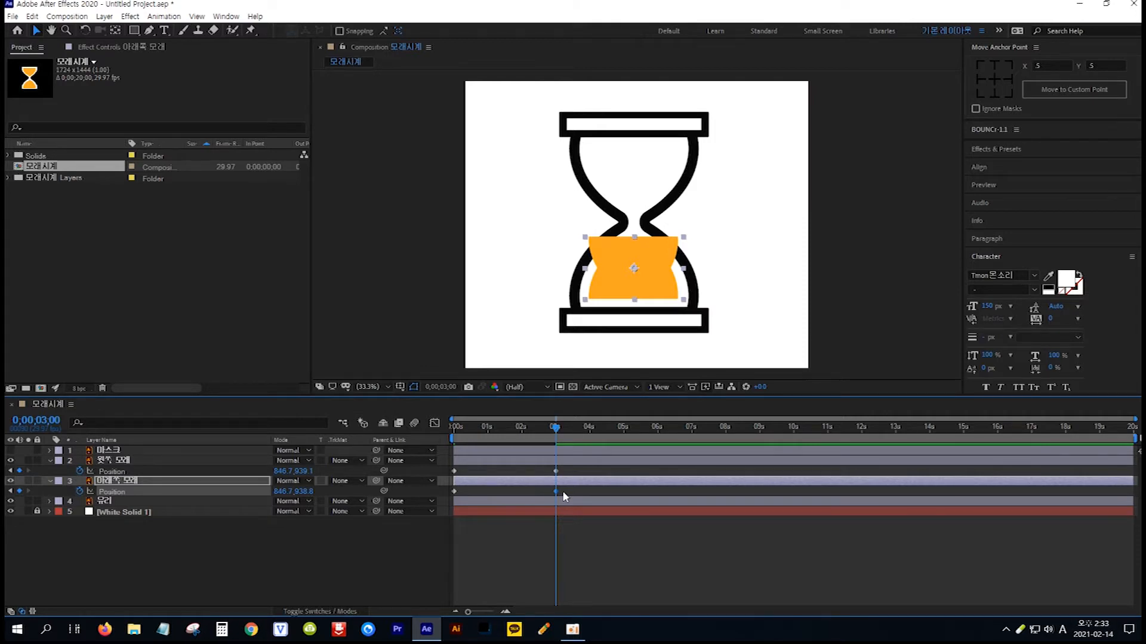
key(Home)
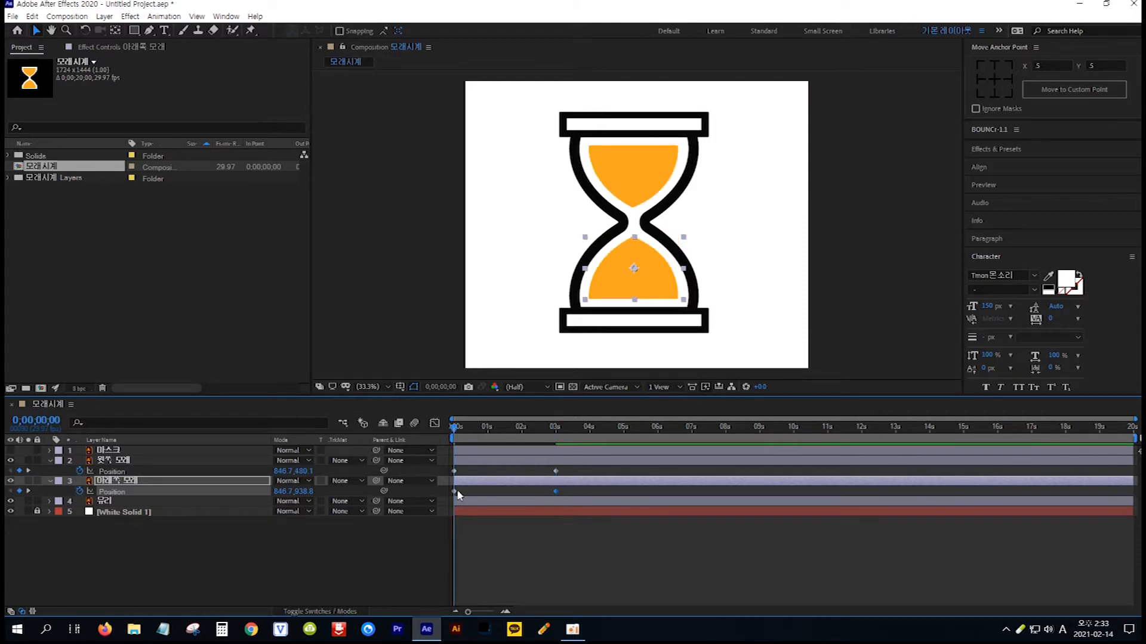
click(209, 481)
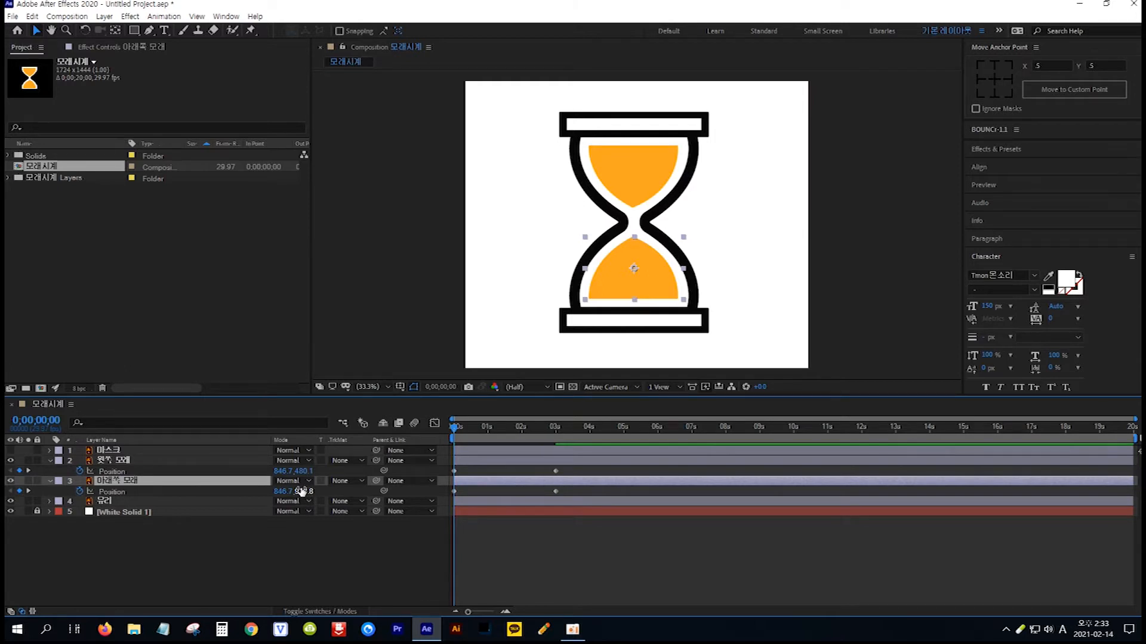
drag(303, 491, 529, 511)
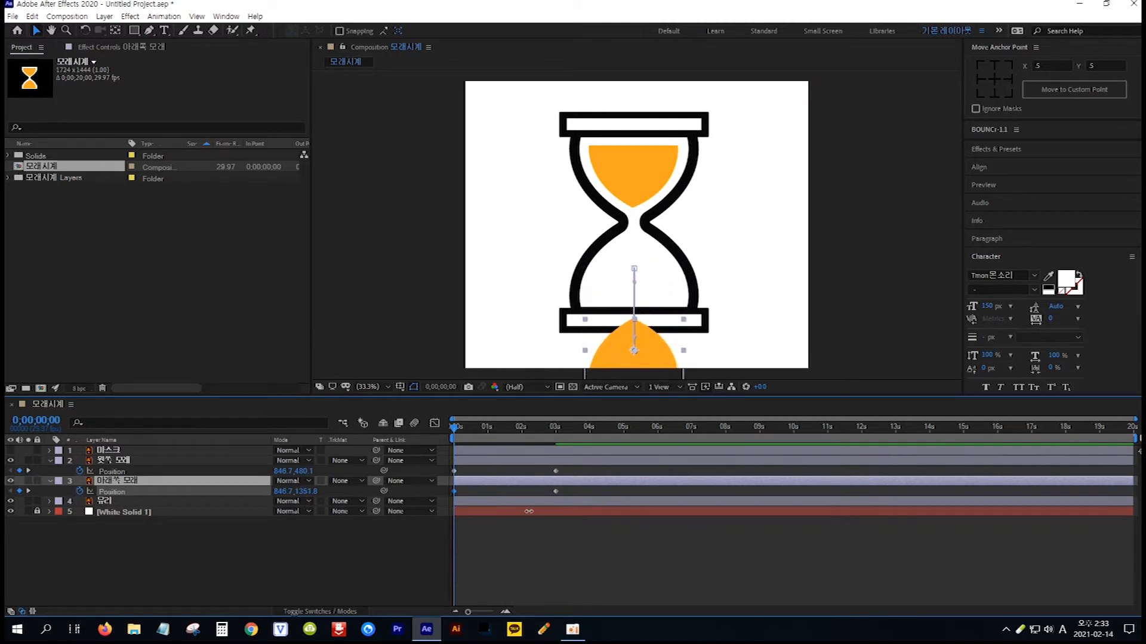
key(Return)
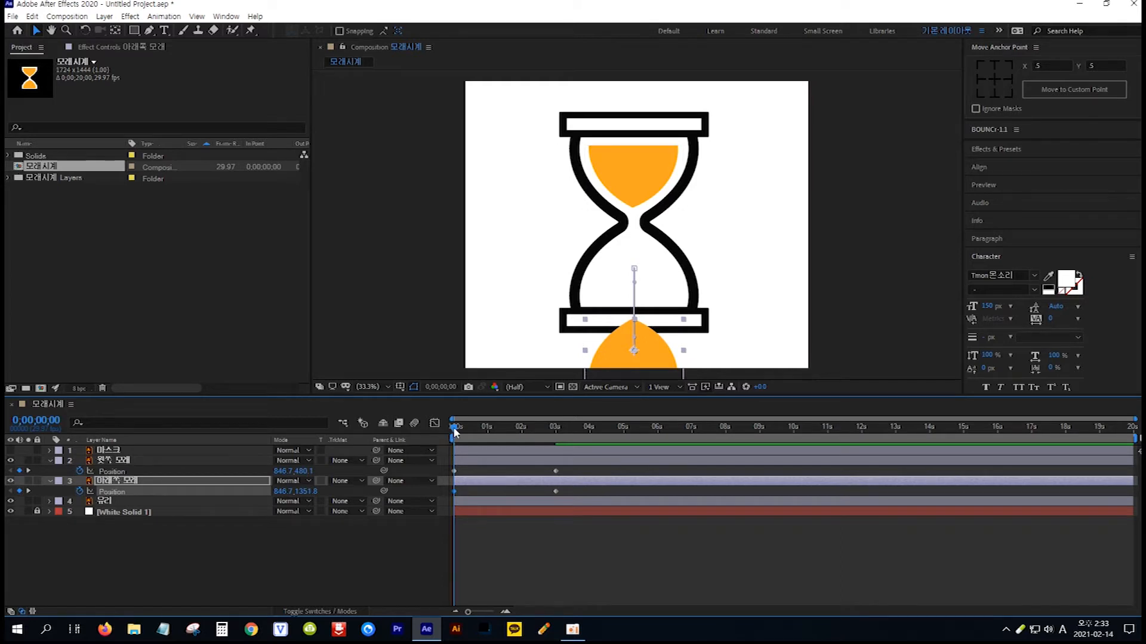
drag(452, 427, 559, 442)
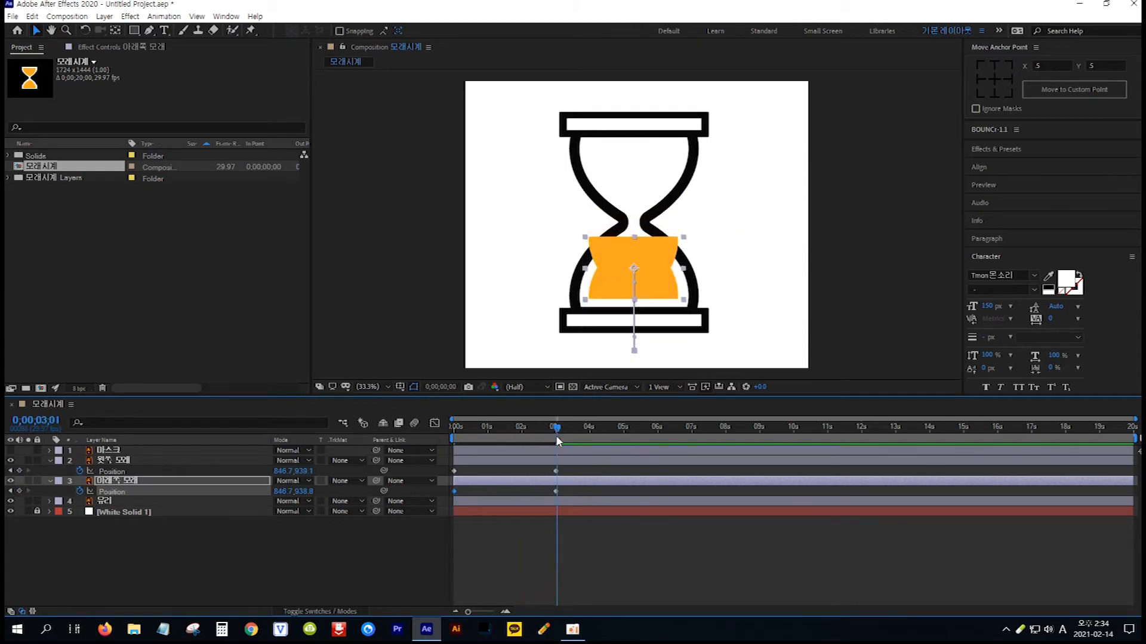
key(Home)
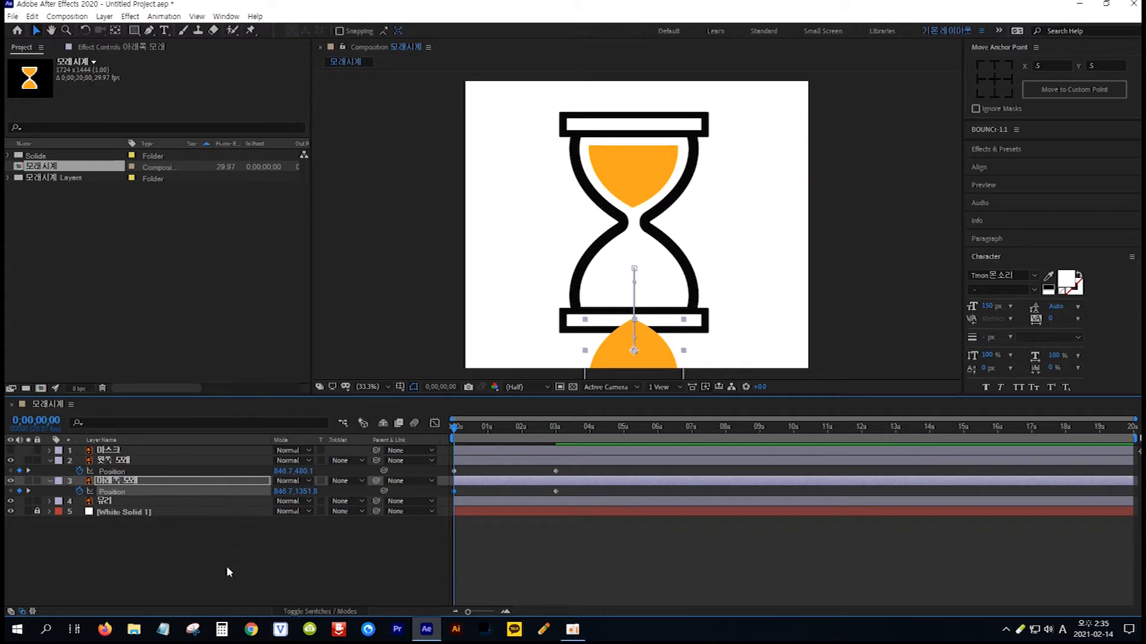
With no layer selected, draw a rectangle shape over the hourglass's upper half, from above the top cap down to the neck
click(202, 558)
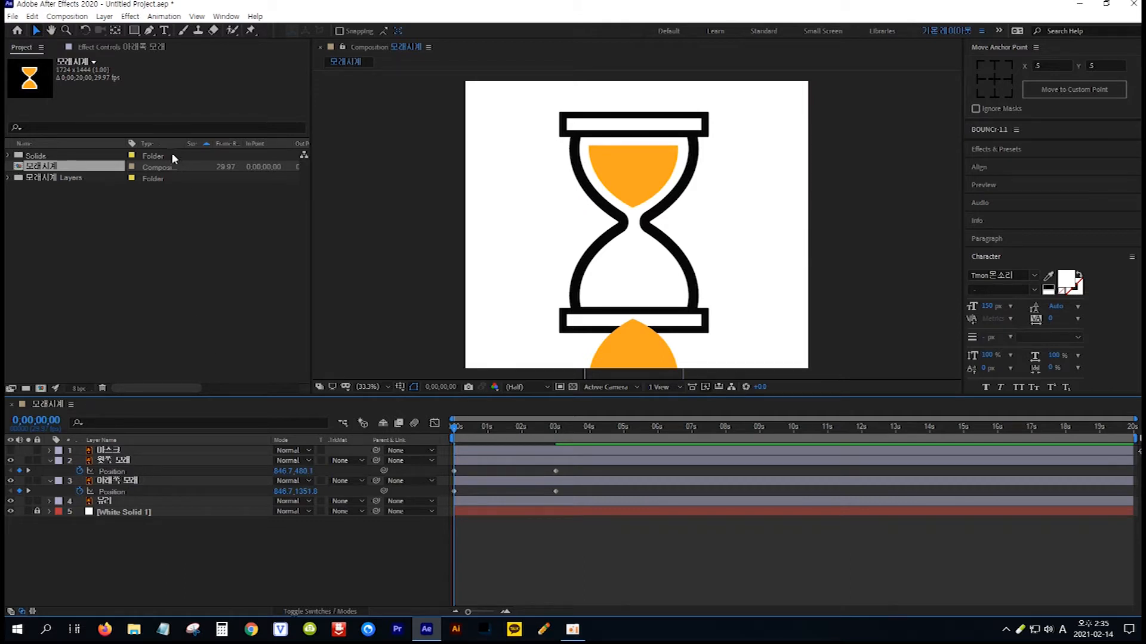
click(135, 30)
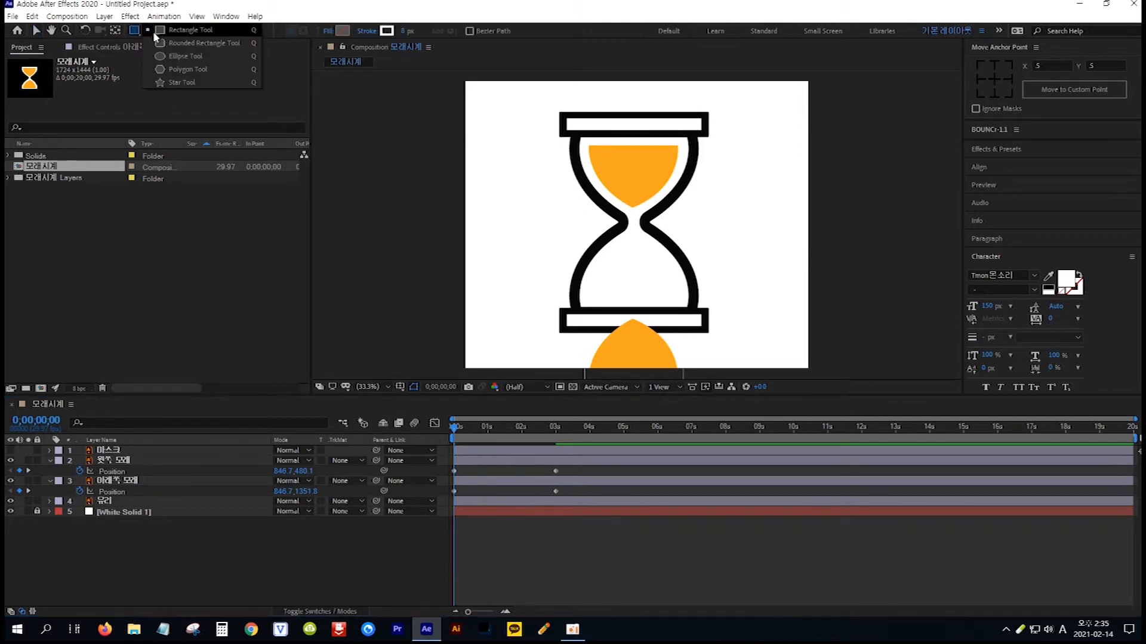
click(220, 30)
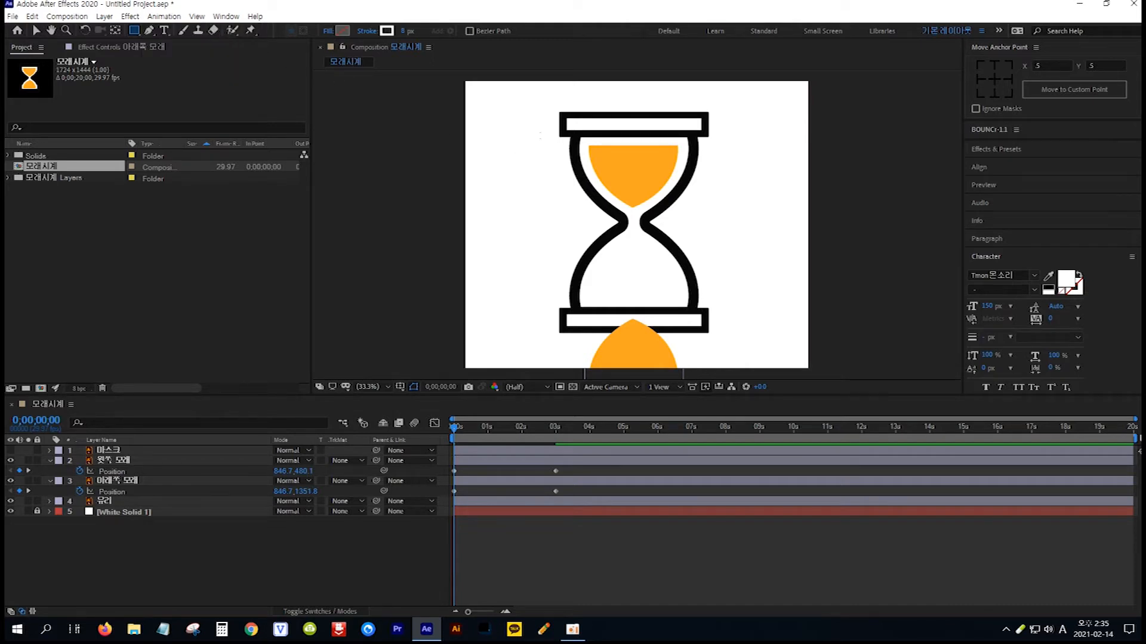
drag(521, 97, 743, 215)
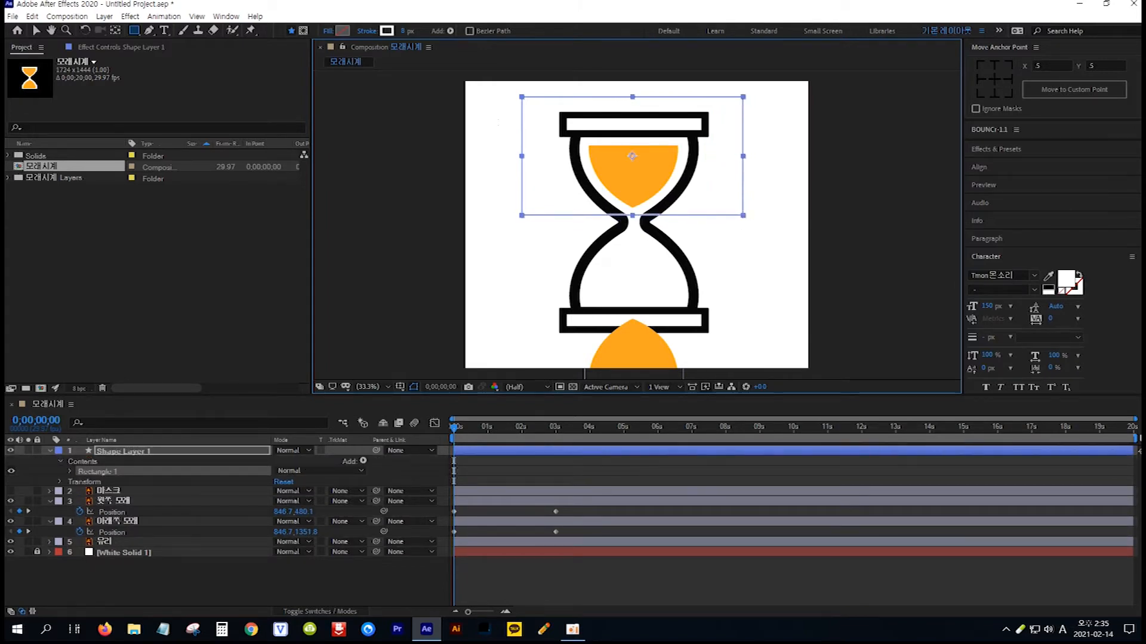
Set the rectangle's fill colour to pure red
click(343, 32)
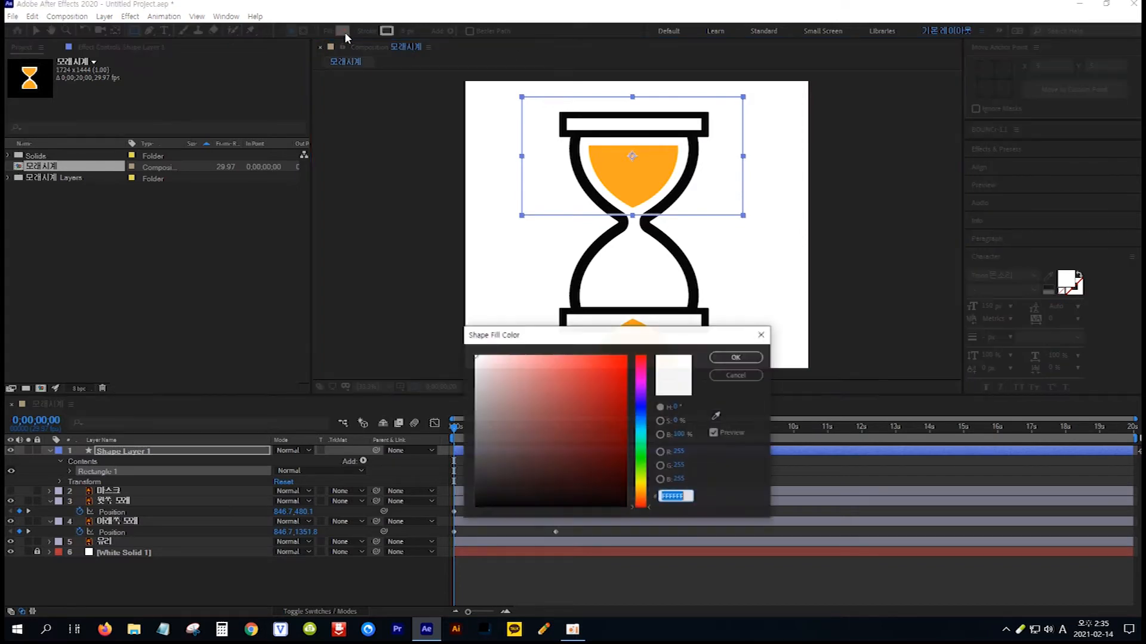
click(625, 356)
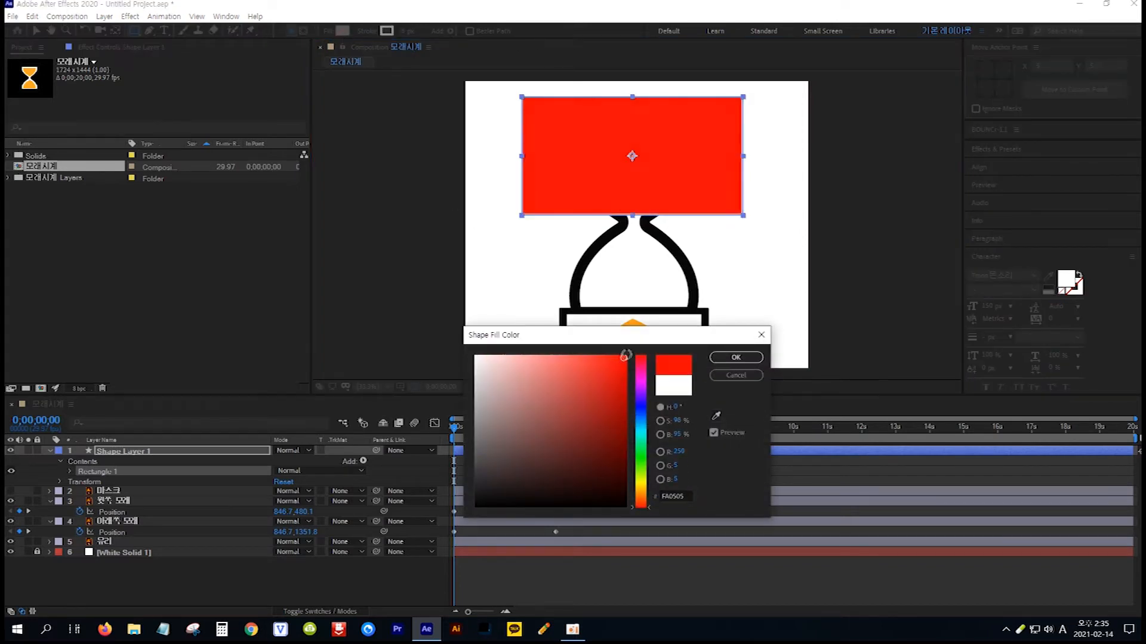
drag(625, 355, 629, 353)
click(740, 357)
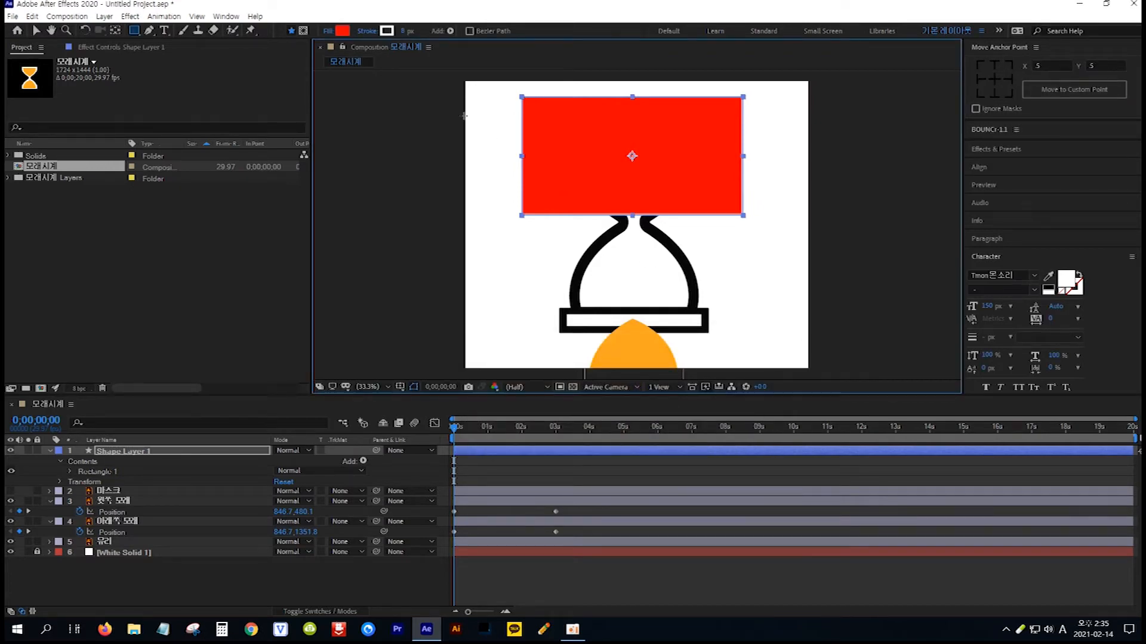
Remove the red rectangle's stroke by setting it to None
click(367, 31)
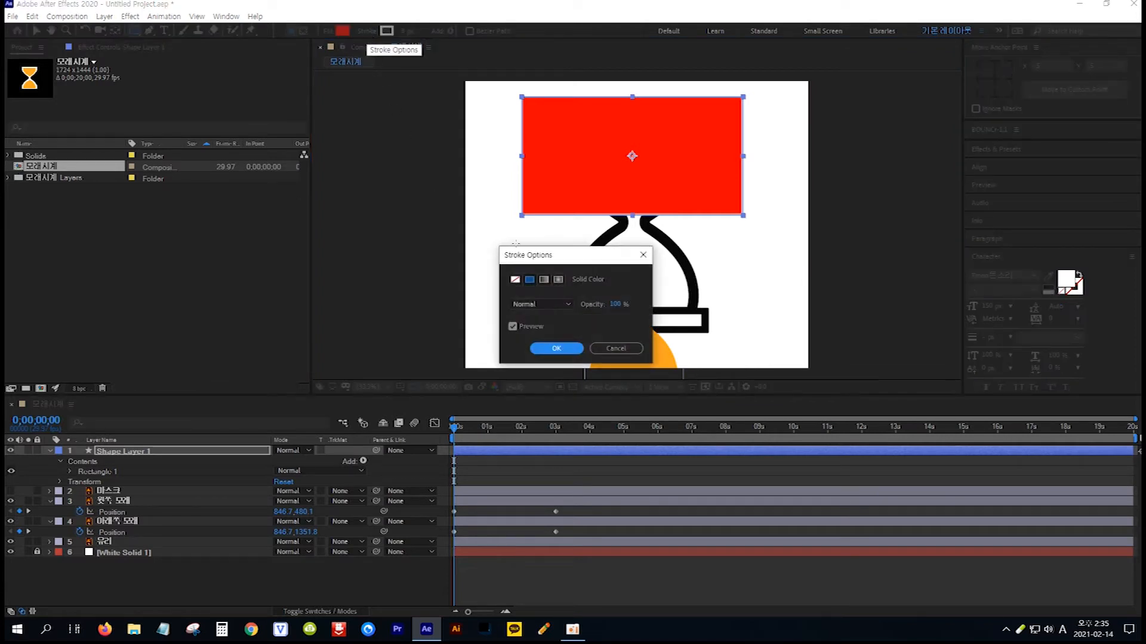
click(515, 281)
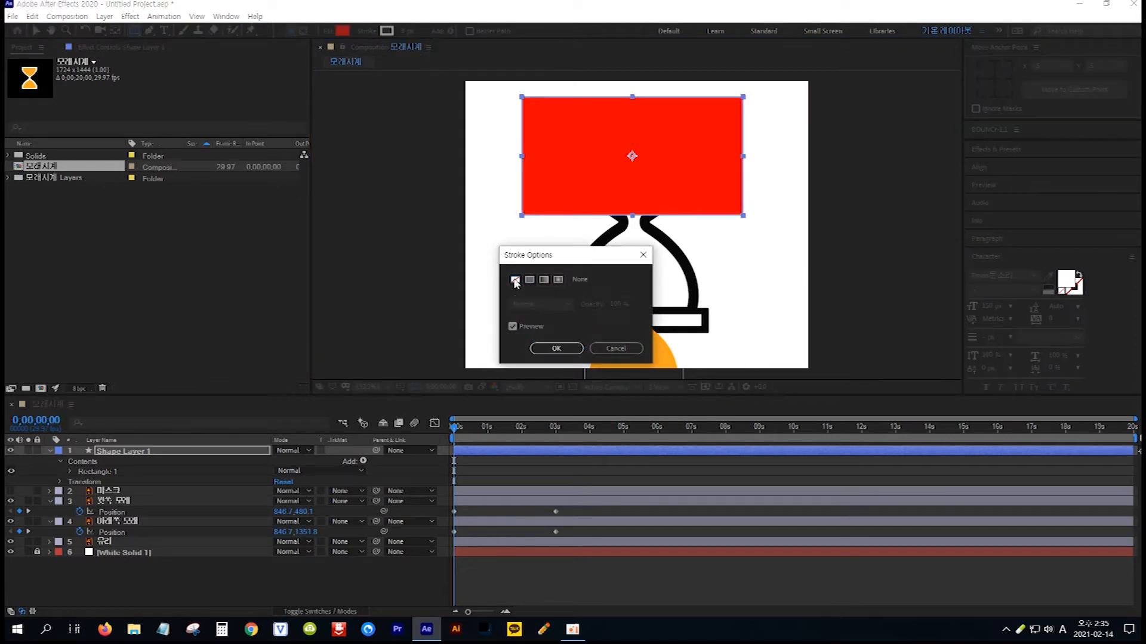
click(556, 348)
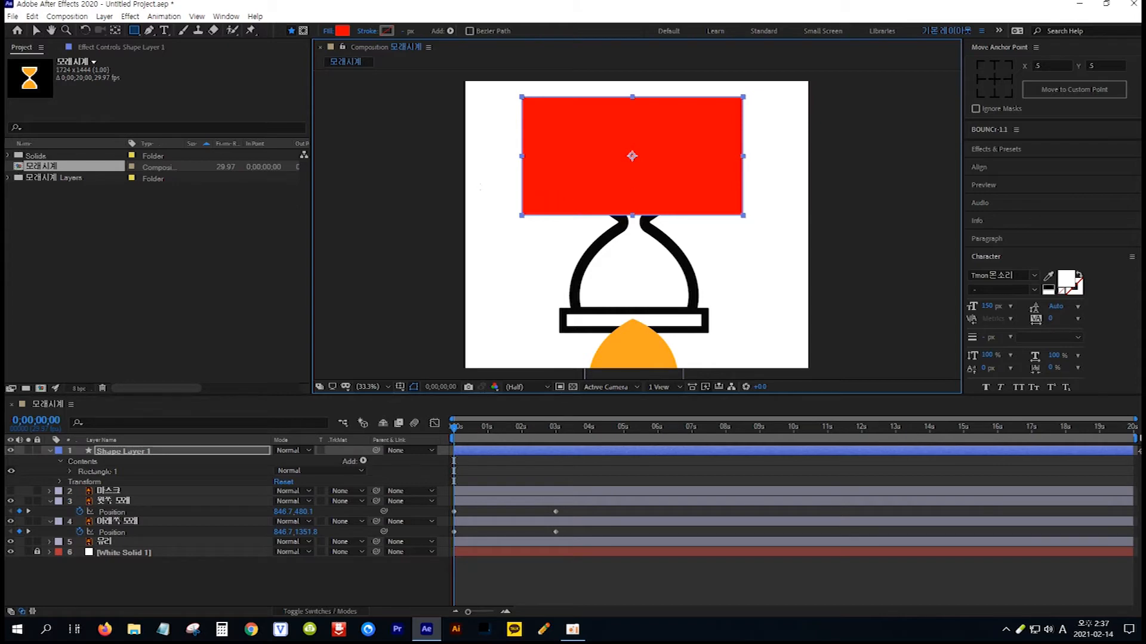
Collapse the expanded layers and move Shape Layer 1 below 마스크, directly above the 윗쪽 모래 layer
click(51, 452)
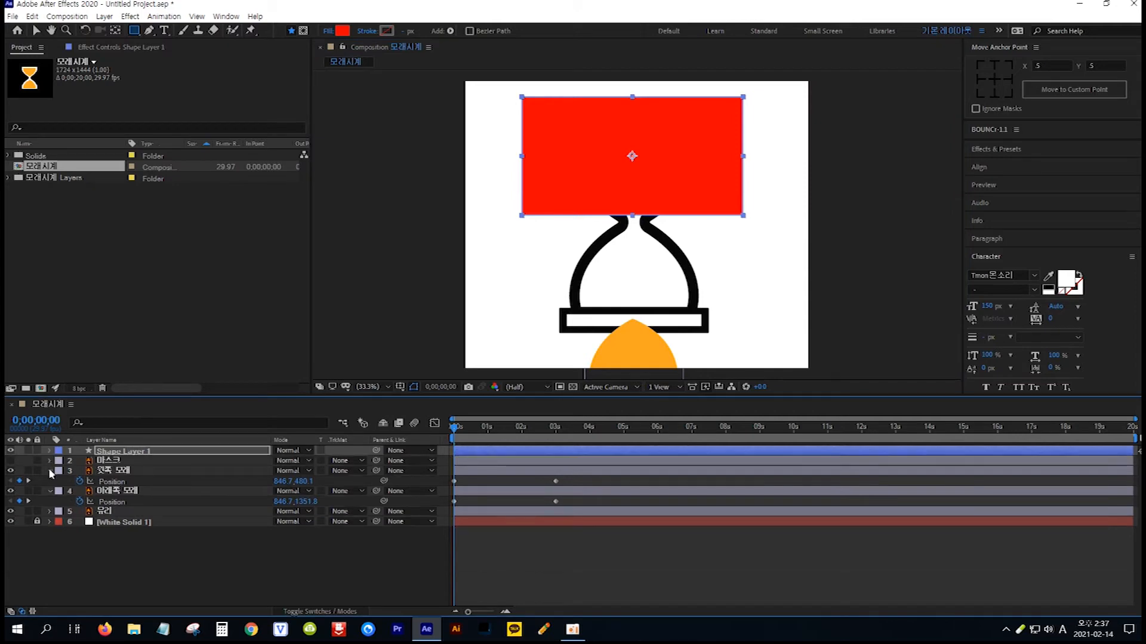
click(50, 471)
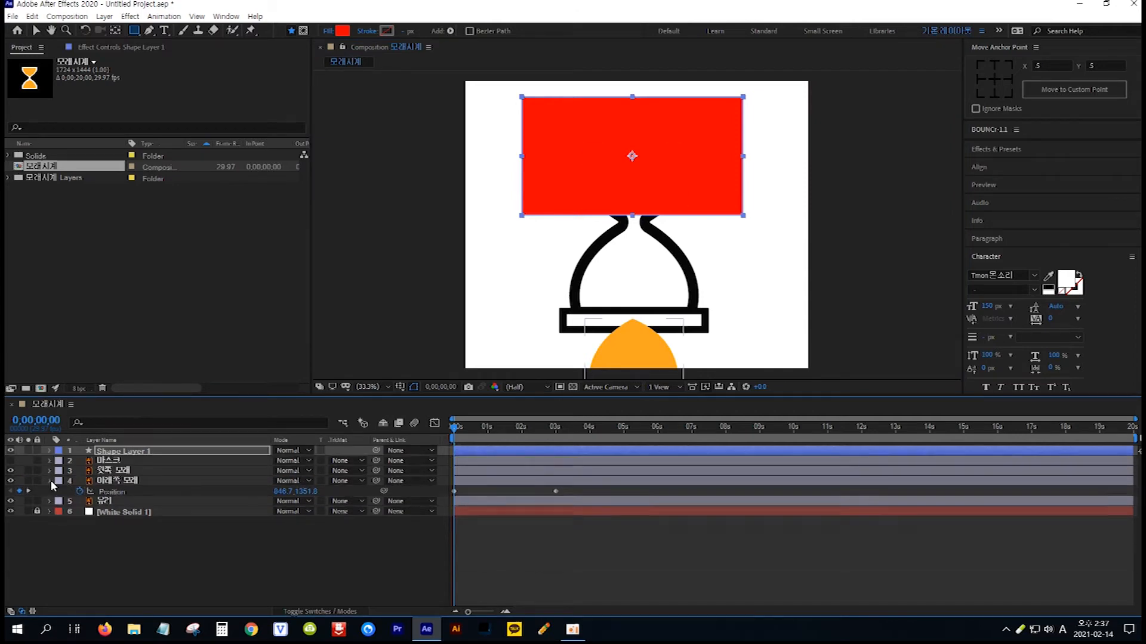
click(51, 481)
click(151, 455)
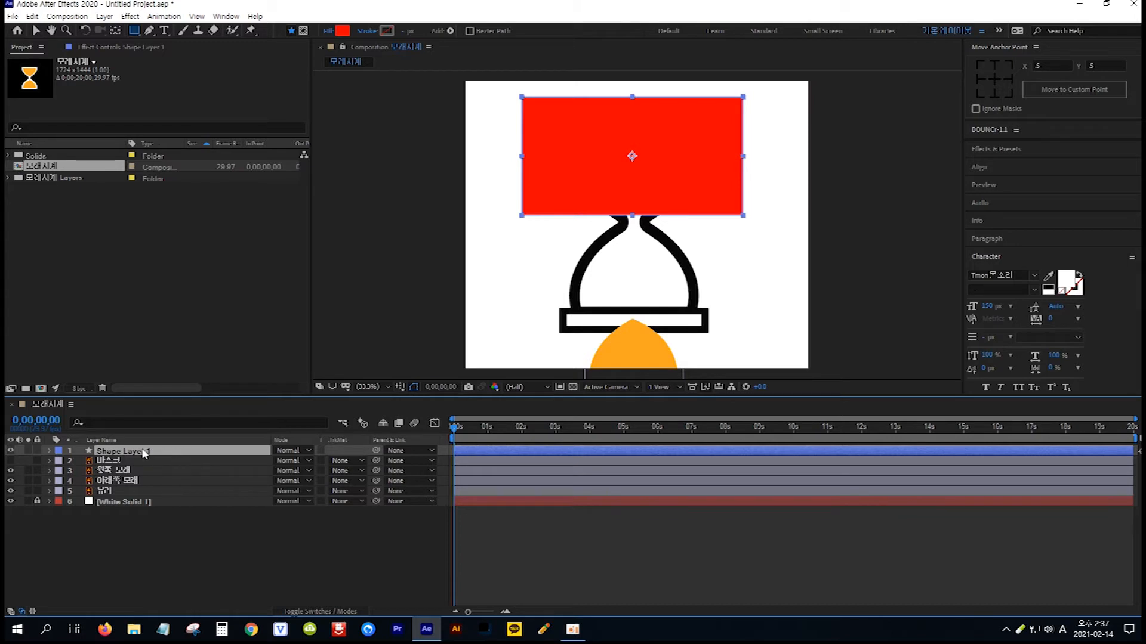
drag(176, 453, 176, 468)
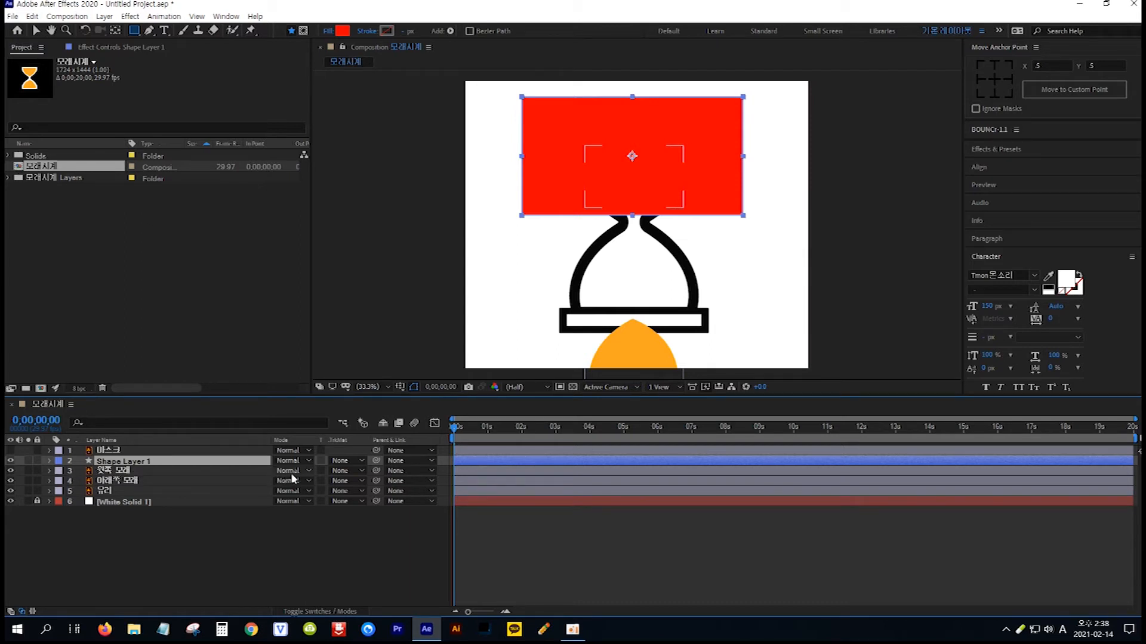
Set the 윗쪽 모래 layer's track matte to Alpha Matte "Shape Layer 1" and scrub the start of the timeline
click(360, 470)
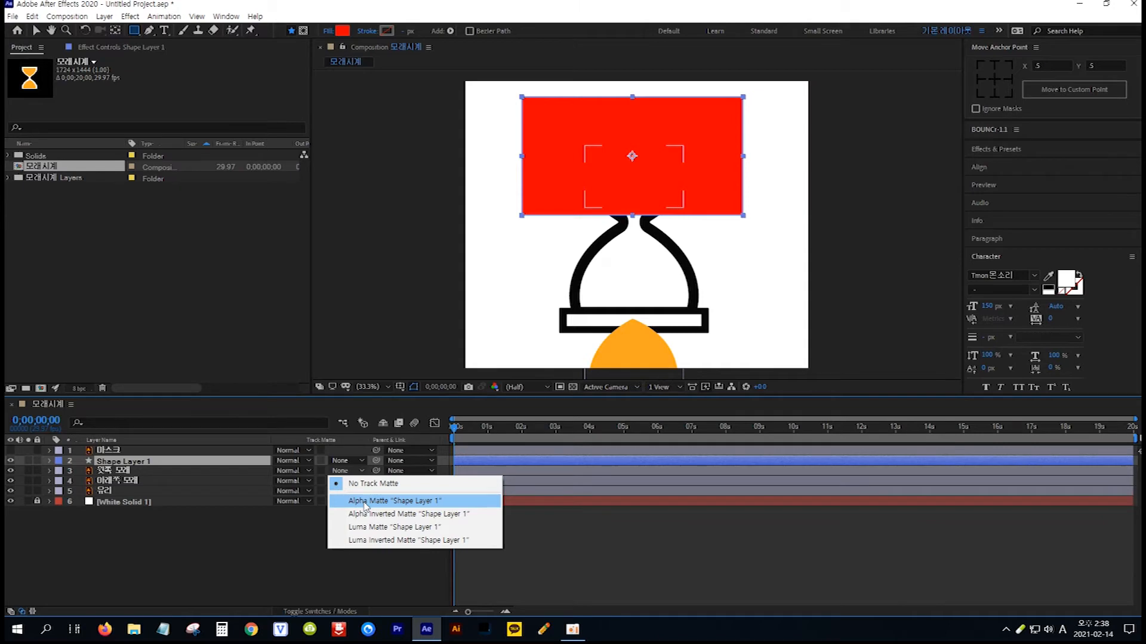
click(366, 503)
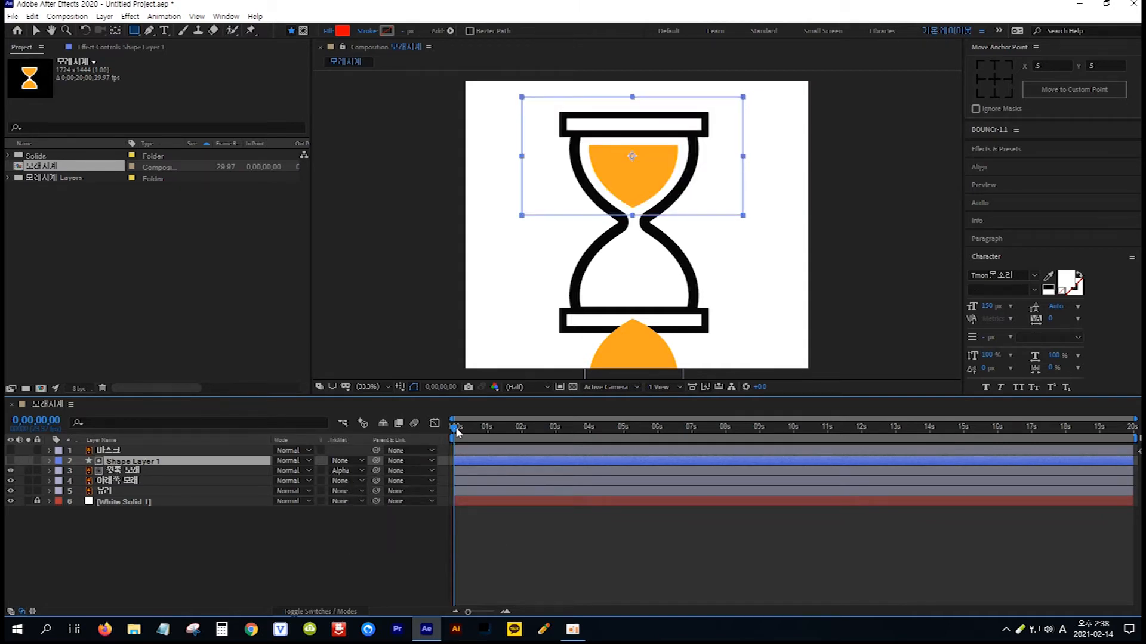
mouse_move(455, 431)
mouse_down()
mouse_move(558, 434)
mouse_move(450, 439)
mouse_up()
Pre-compose Shape Layer 1, 윗쪽 모래 and 아래쪽 모래 into a new composition named 모래
shift+click(139, 482)
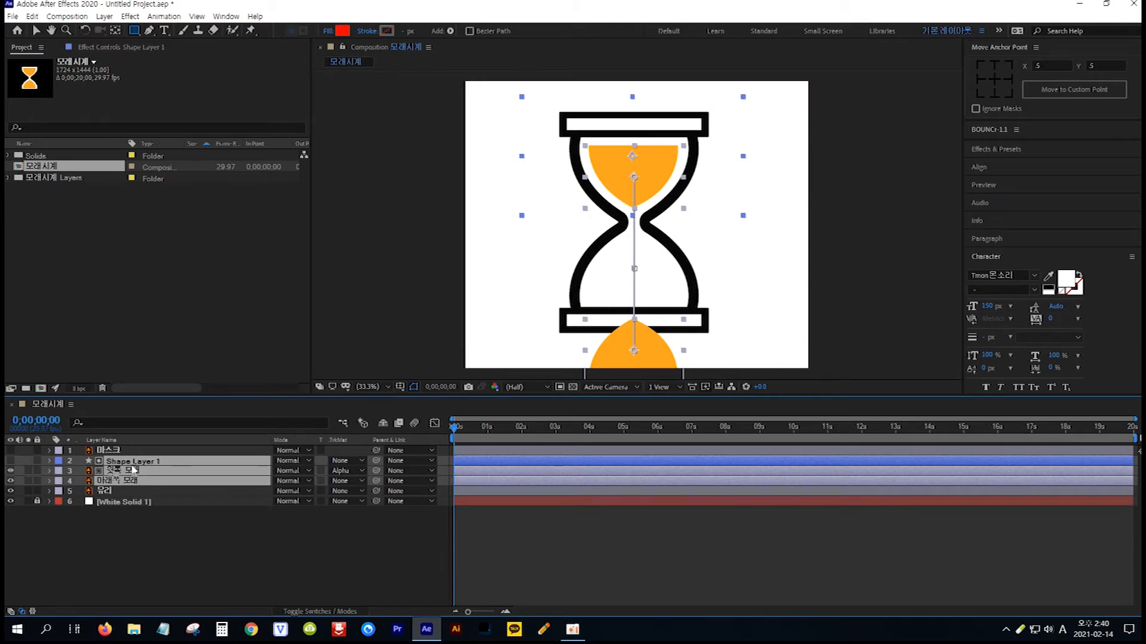
right_click(151, 475)
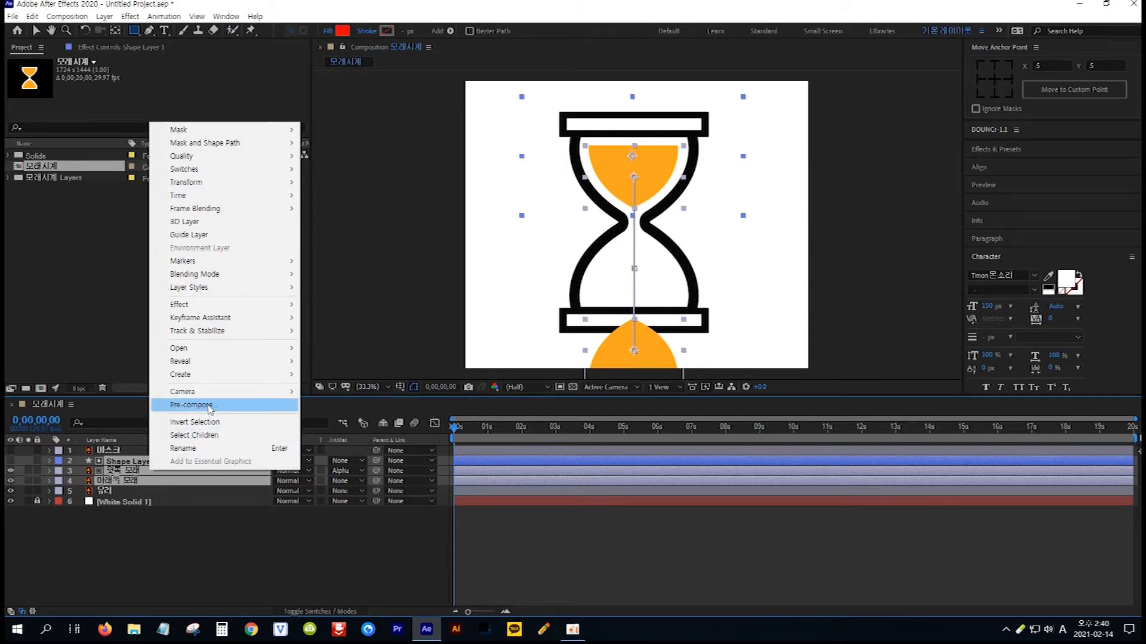
click(209, 406)
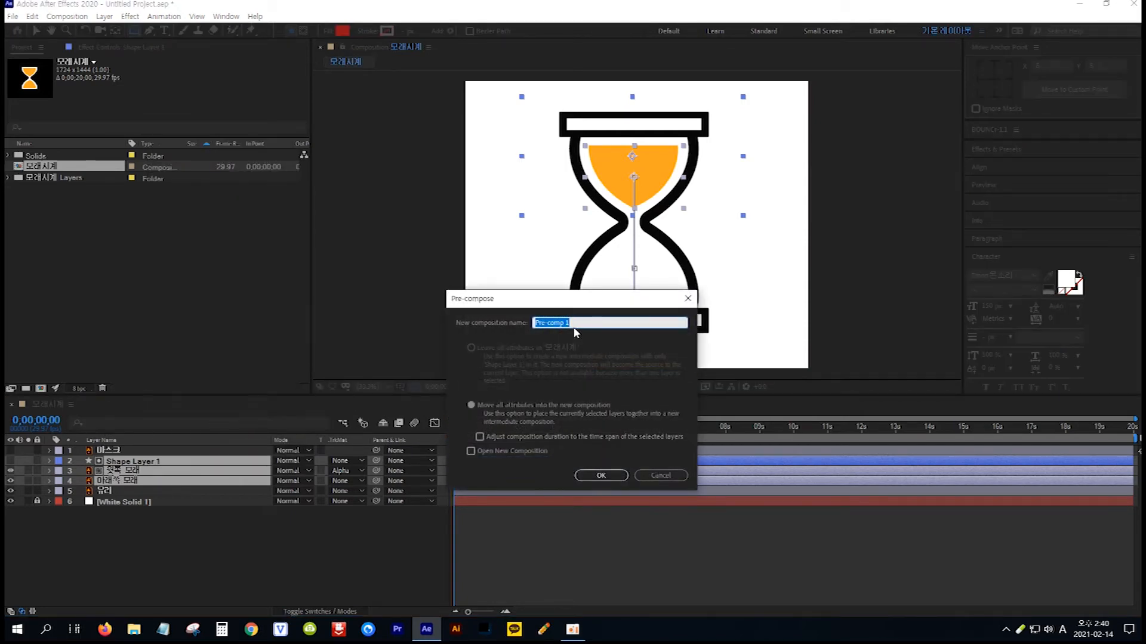
text(모래)
click(602, 475)
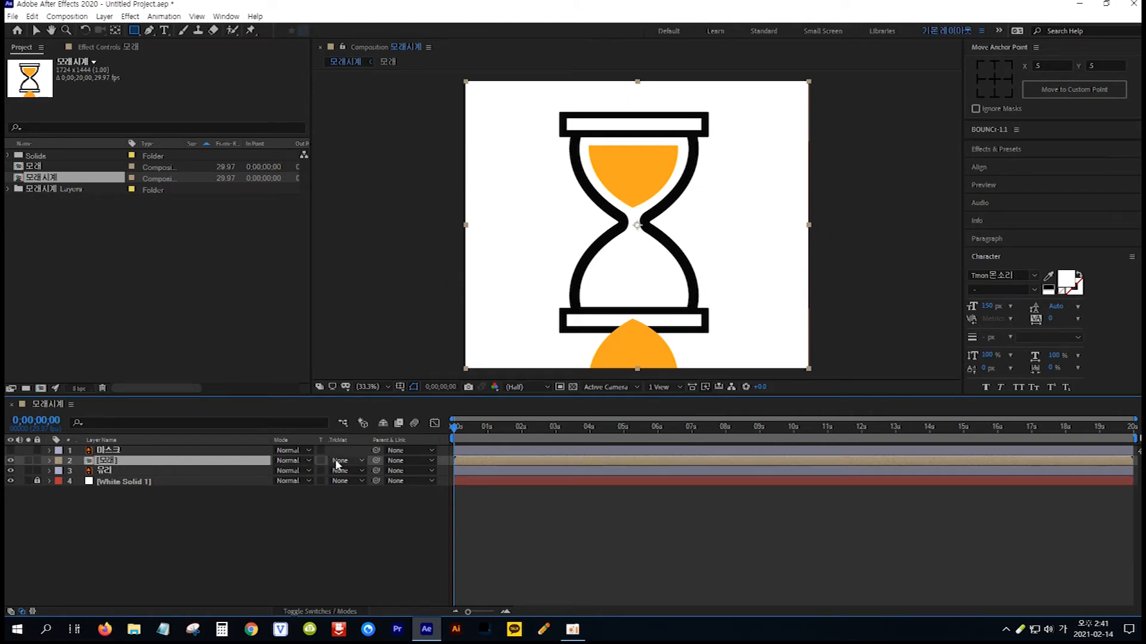
Set the 모래 pre-composition's track matte to Alpha Matte "마스크" and scrub the timeline to check it
click(361, 461)
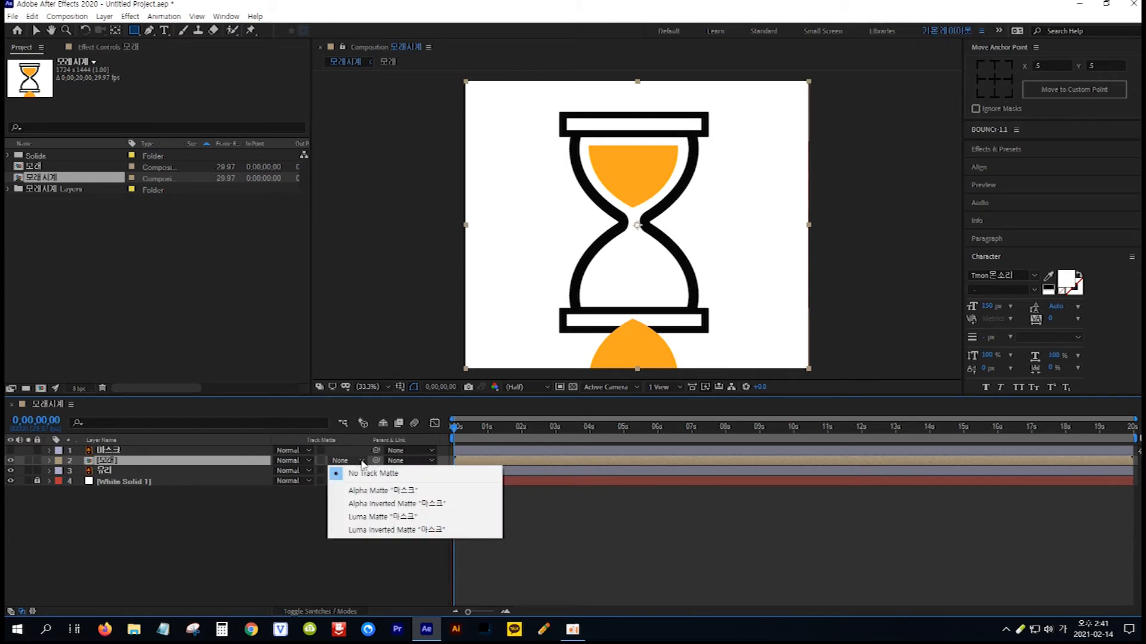
click(366, 492)
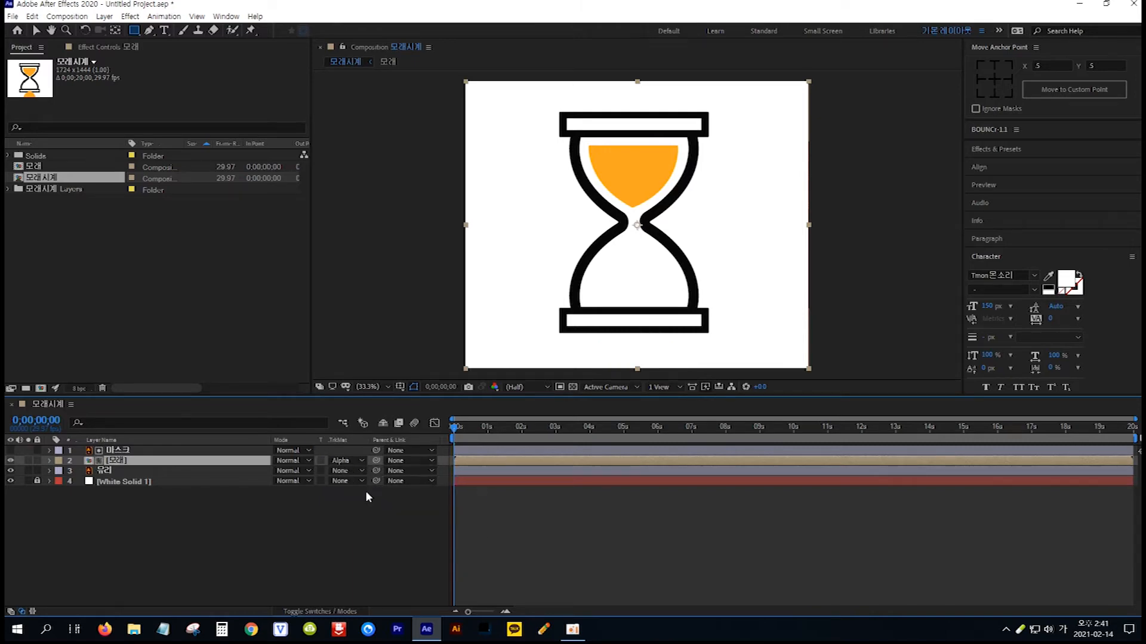
mouse_move(454, 428)
mouse_down()
mouse_move(563, 435)
mouse_move(448, 440)
mouse_up()
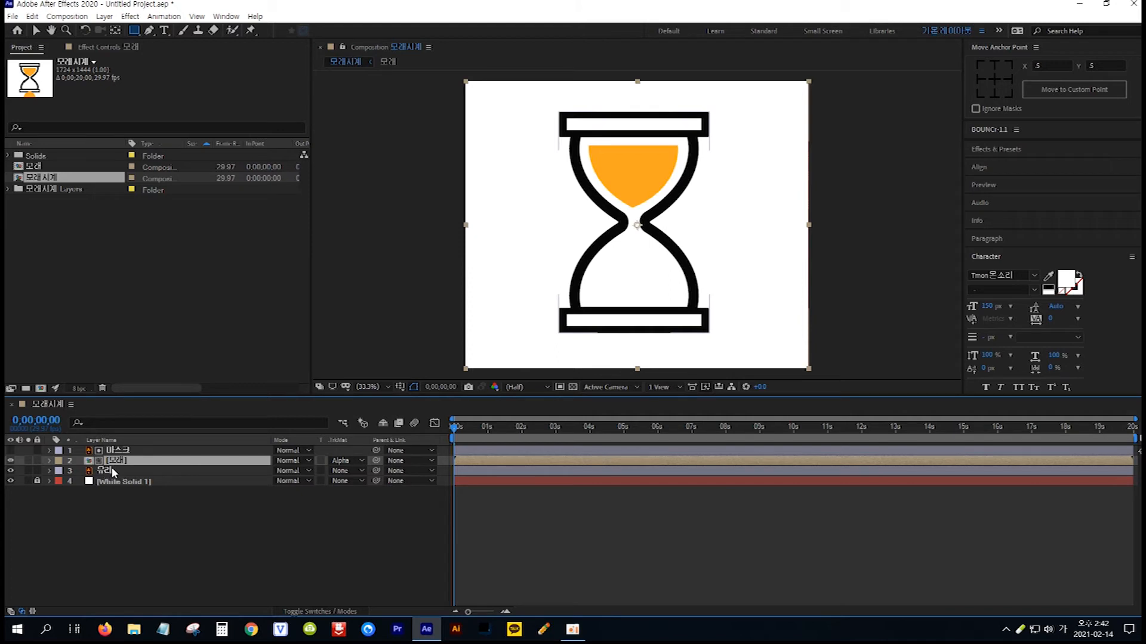
Parent both the 마스크 and 모래 layers to the 유리 layer
click(130, 451)
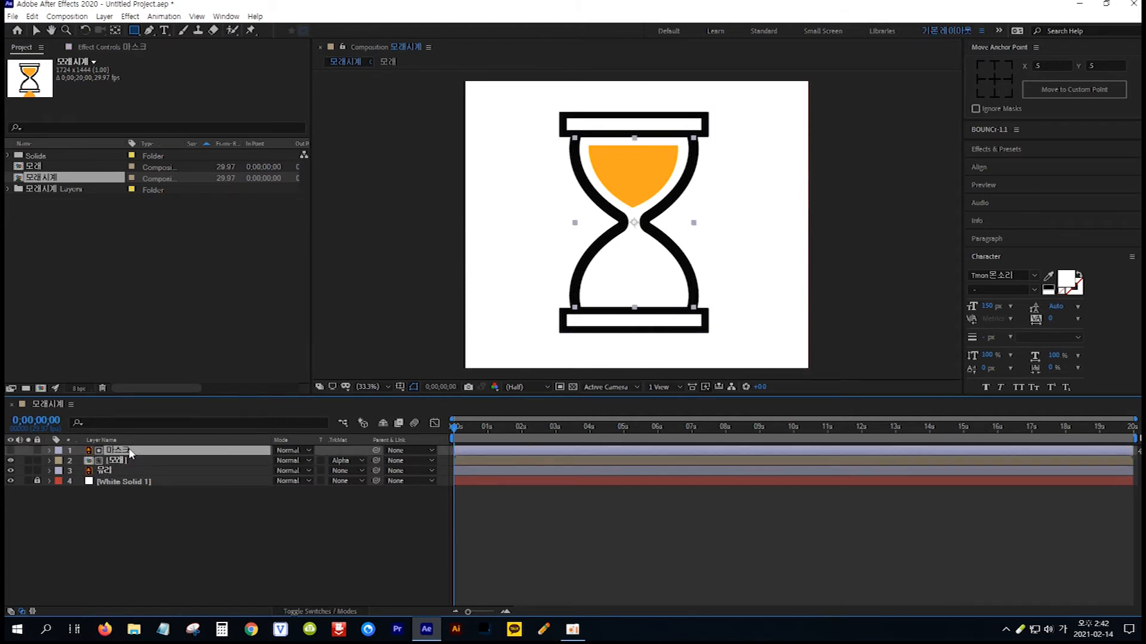
ctrl+click(131, 459)
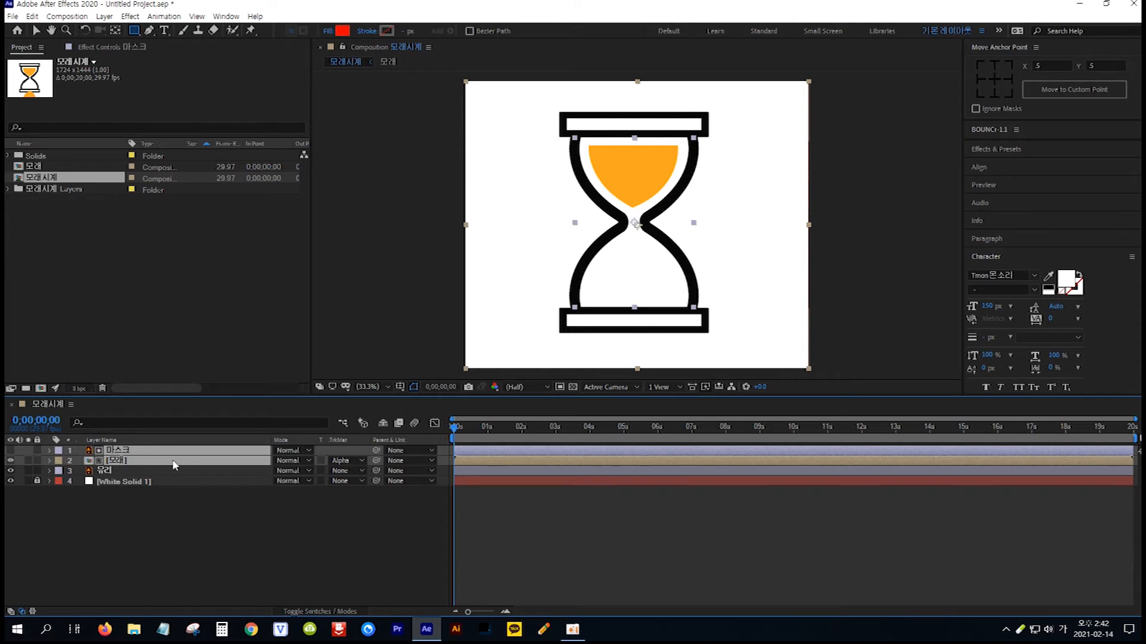
drag(376, 461, 144, 470)
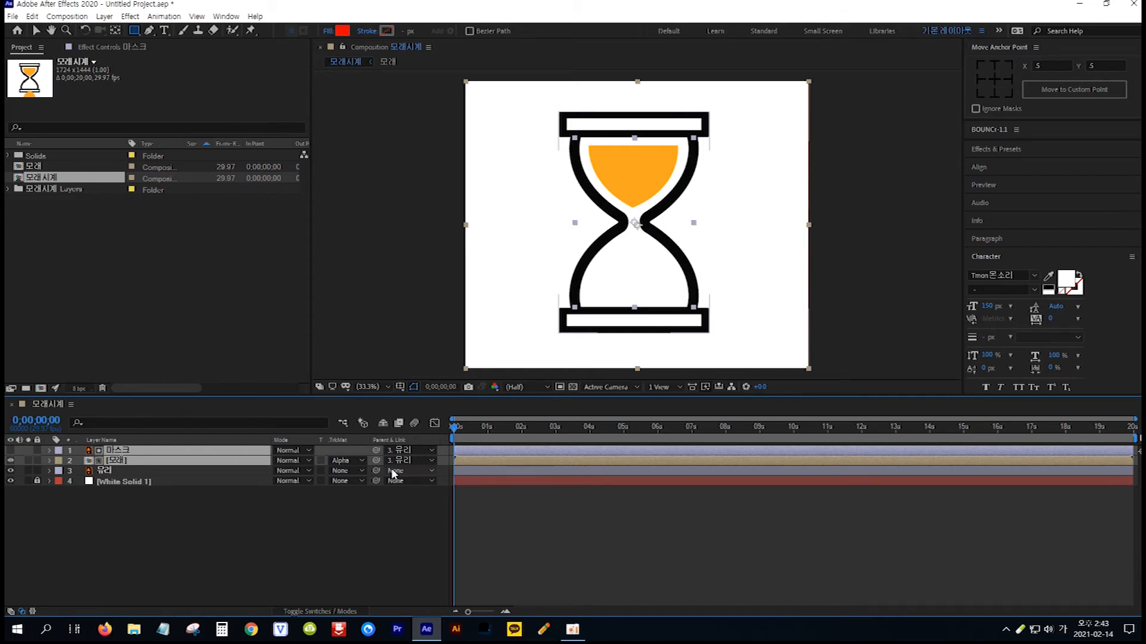
Add a rotation keyframe to the 유리 layer at 0;00;03;20, keeping its existing angle
click(104, 471)
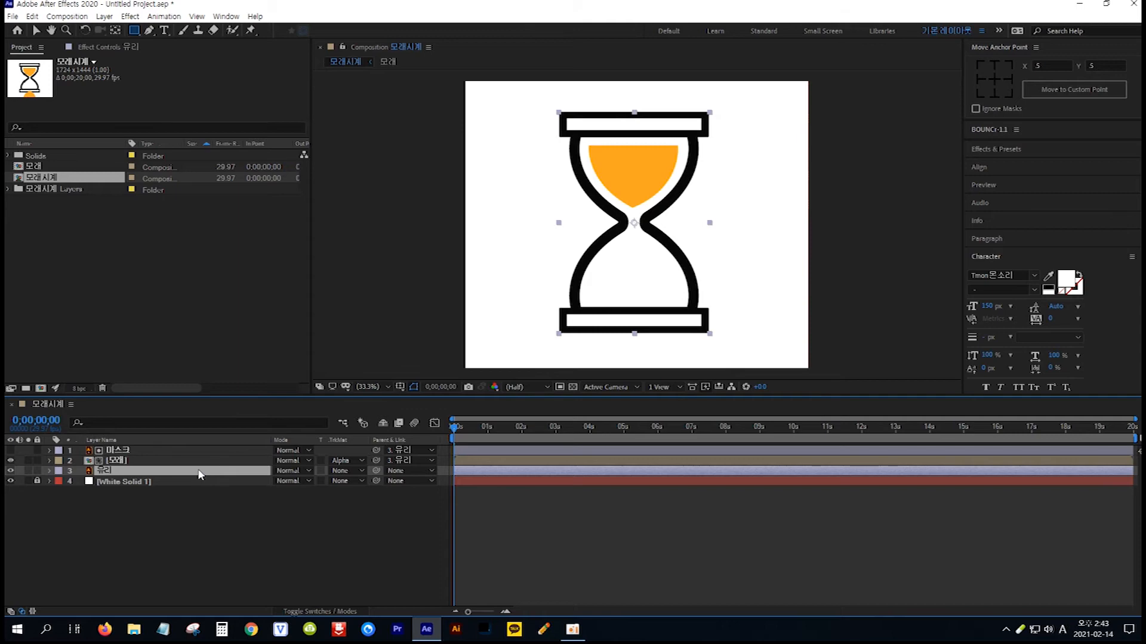
key(r)
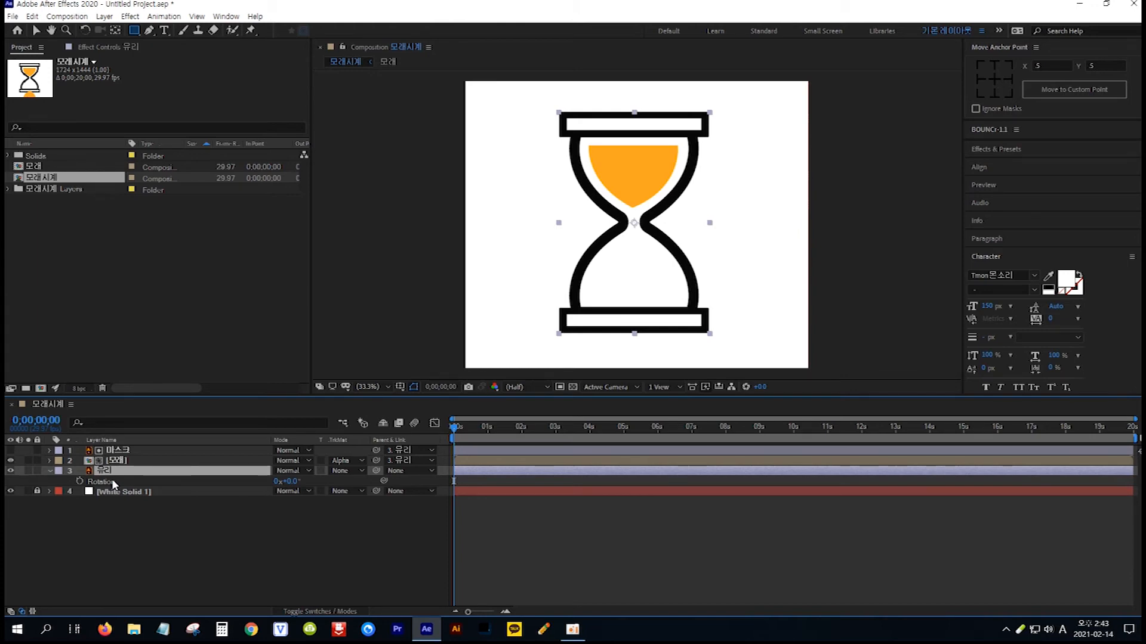
click(48, 420)
text(3)
text(.20)
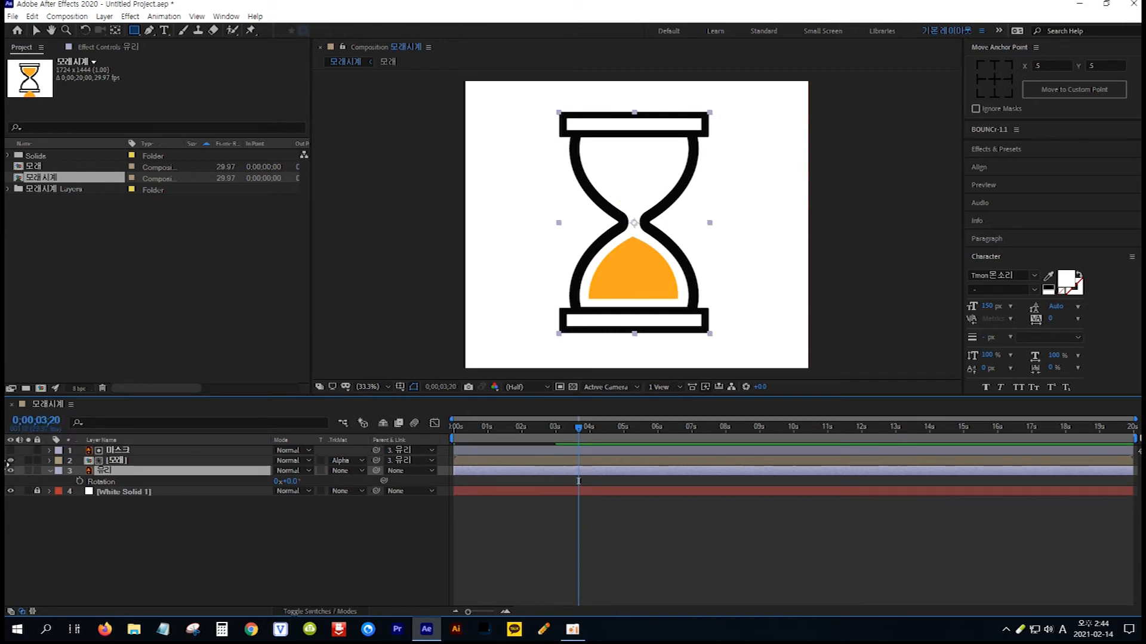
click(80, 481)
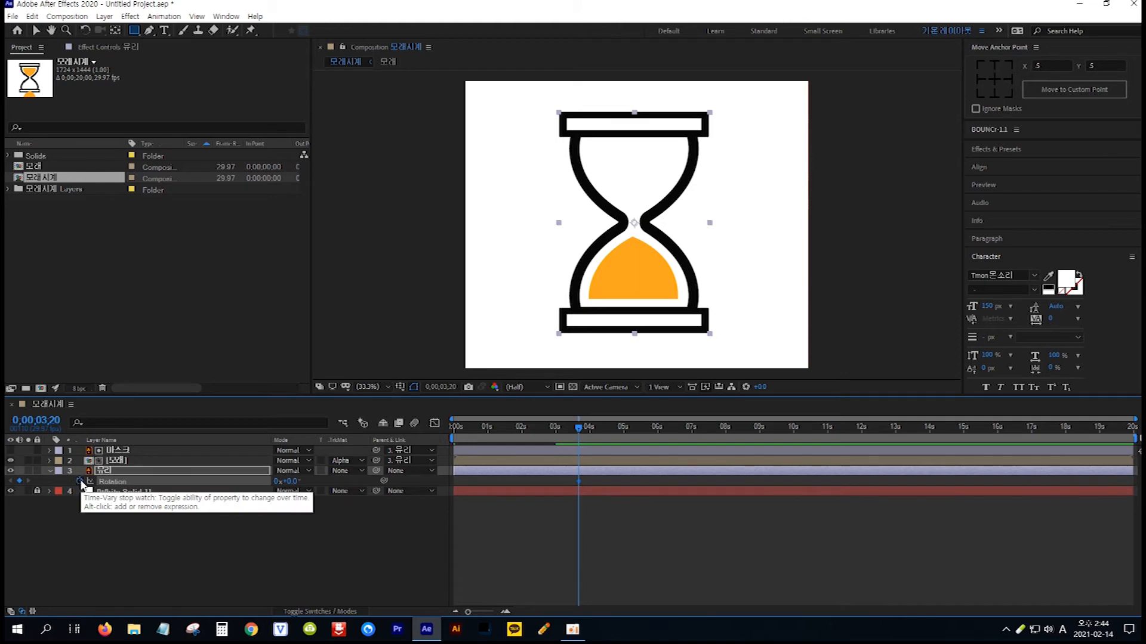
Set the 유리 layer's rotation to 180° at 0;00;04;20
click(44, 421)
text(4.20)
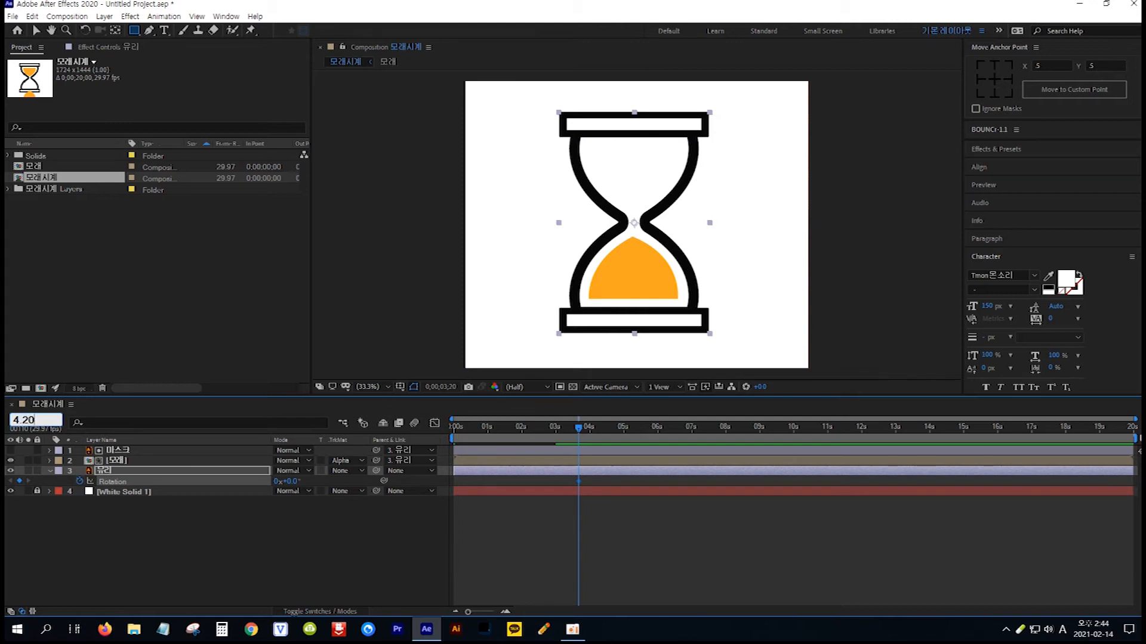
key(Return)
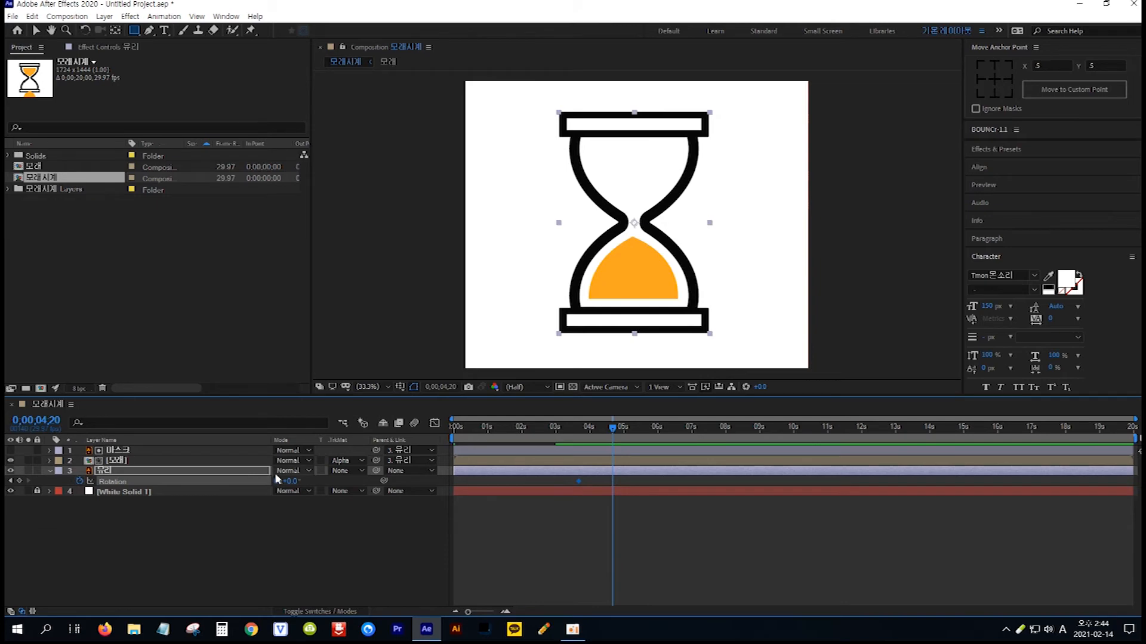
click(293, 483)
text(180)
key(Return)
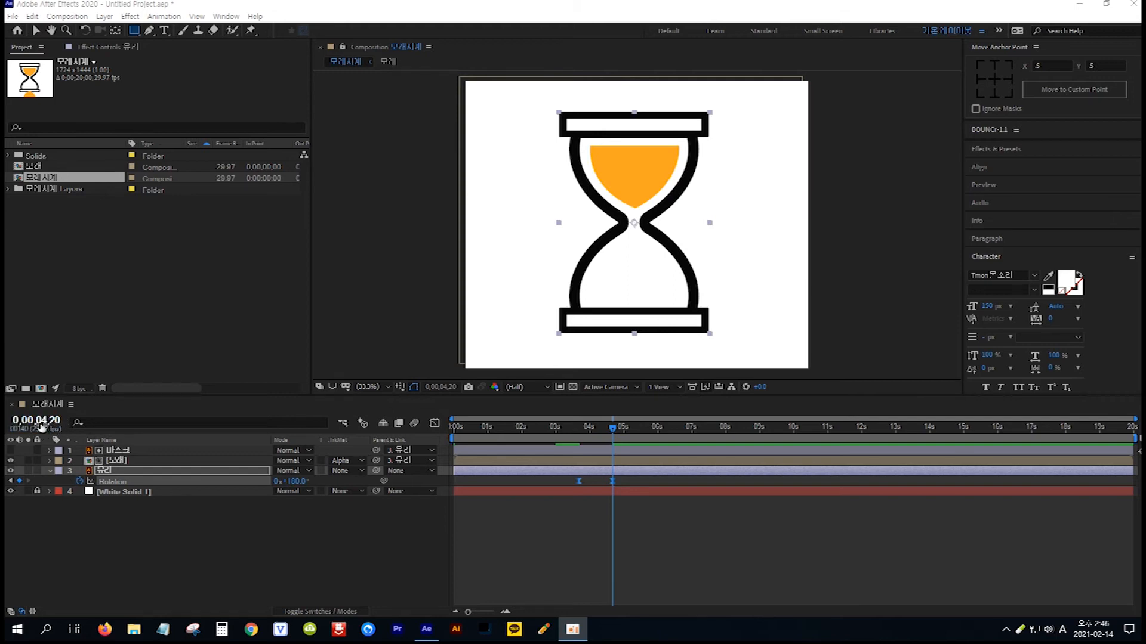
End the work area at the second rotation keyframe, around 0;00;04;20, and return the time indicator to that keyframe
click(619, 480)
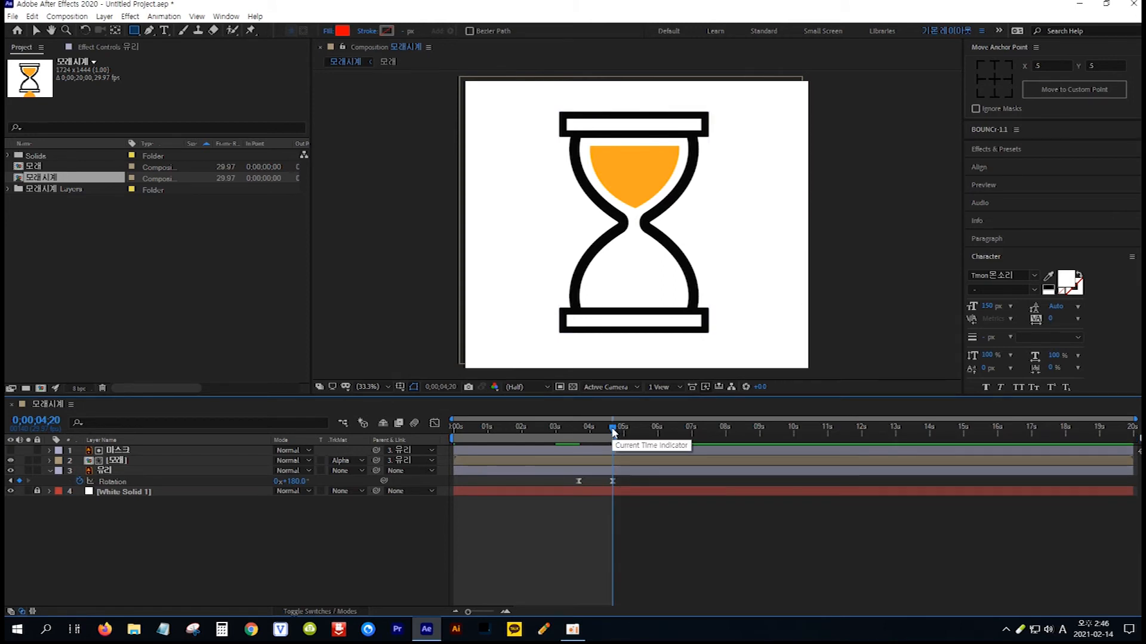
mouse_move(613, 432)
mouse_down()
mouse_move(456, 434)
mouse_move(616, 441)
mouse_up()
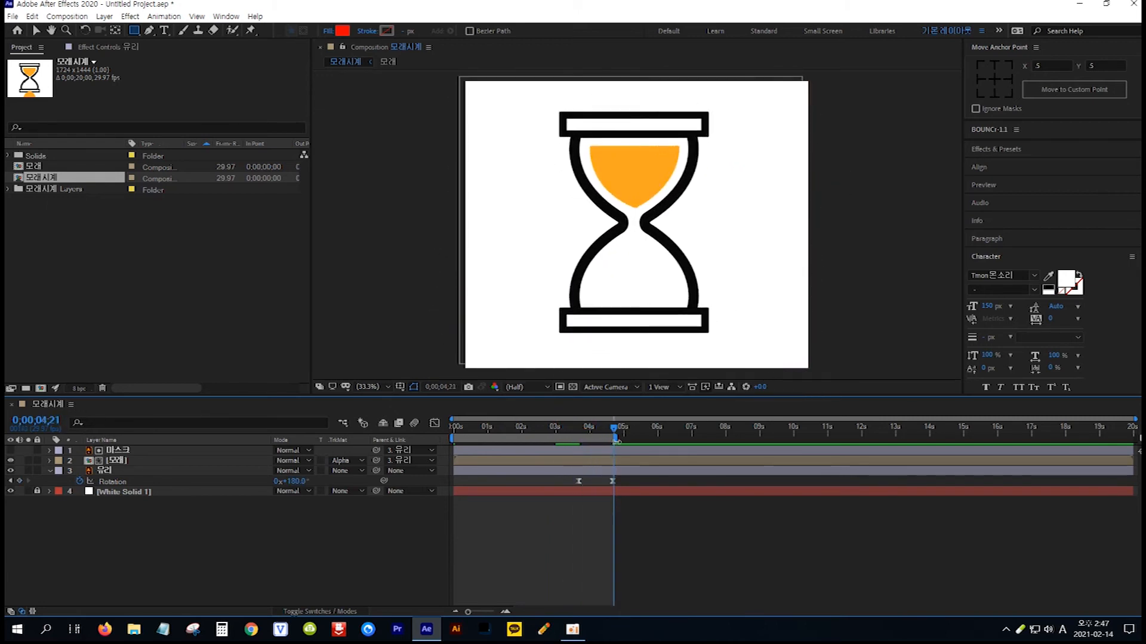
key(Page_Up)
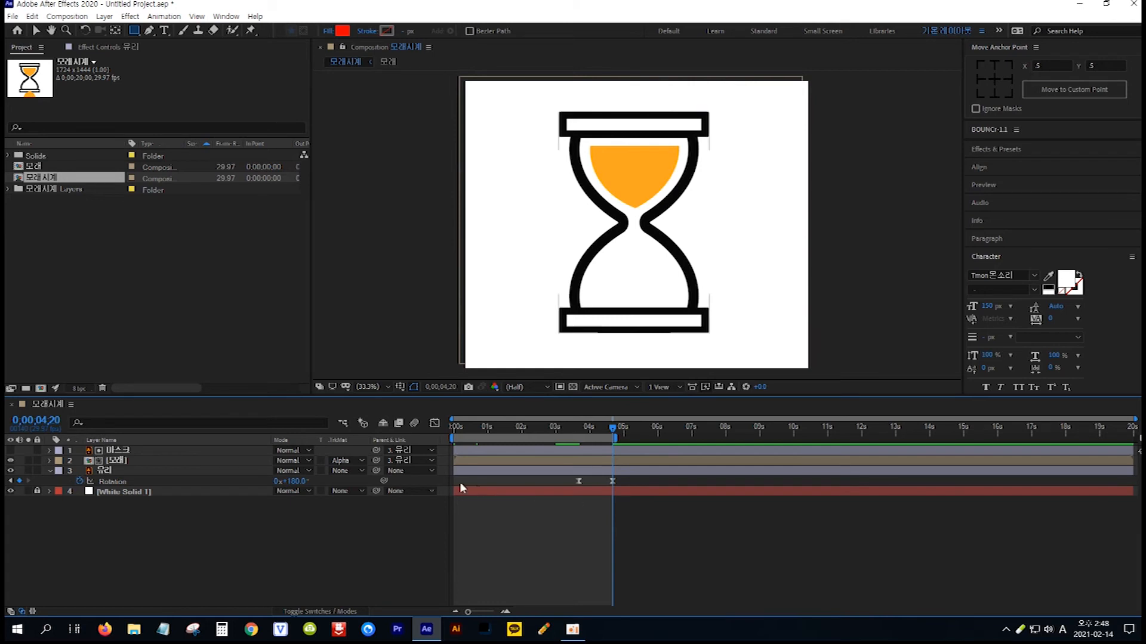
At 0;00;00;20, draw a straight vertical Pen path from the upper sand's tip at the neck down to the lower sand's peak
click(44, 419)
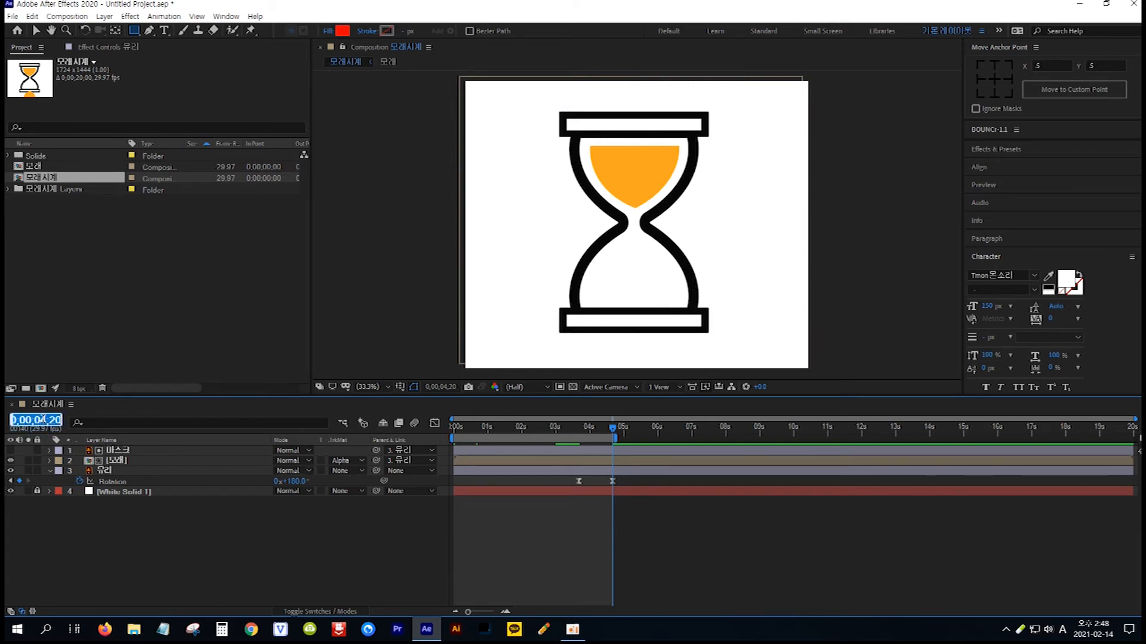
text(20)
key(Return)
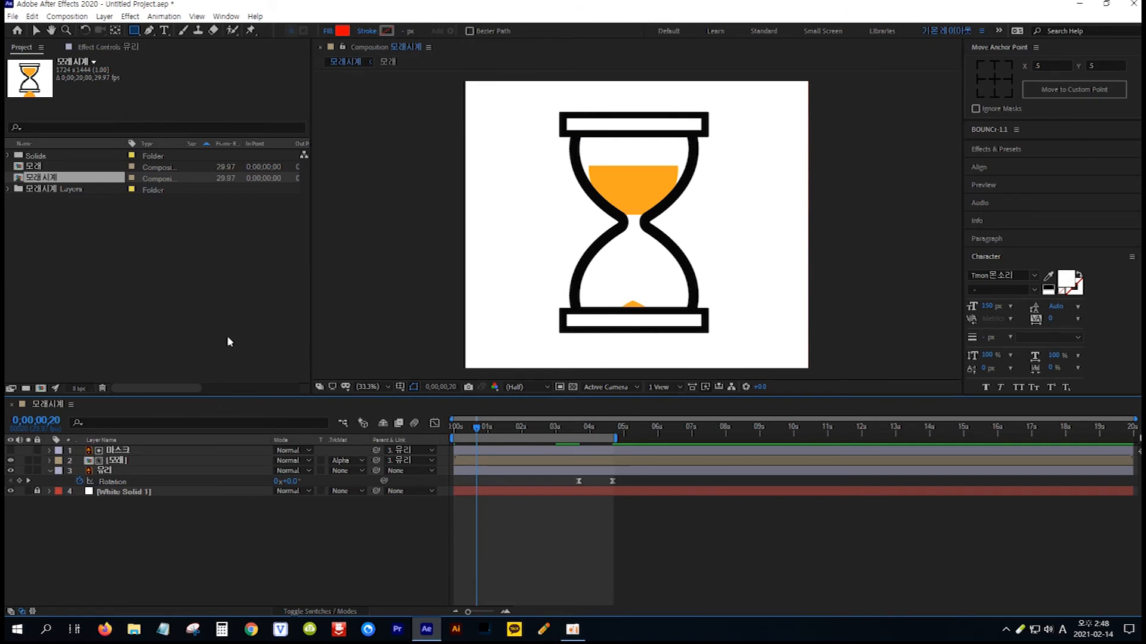
click(148, 30)
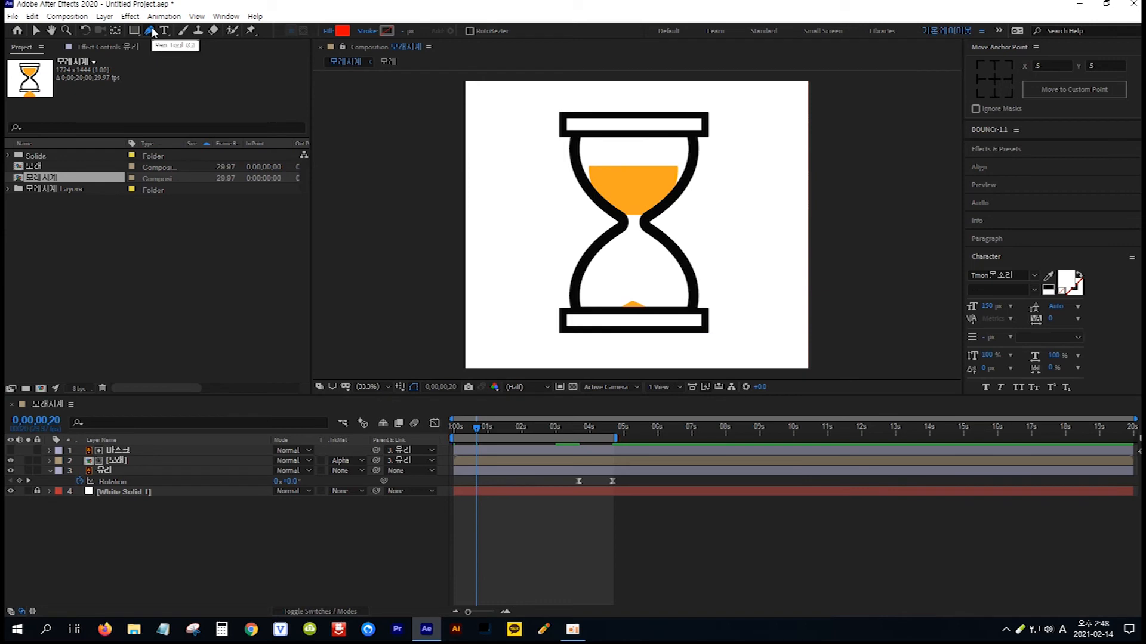
click(633, 213)
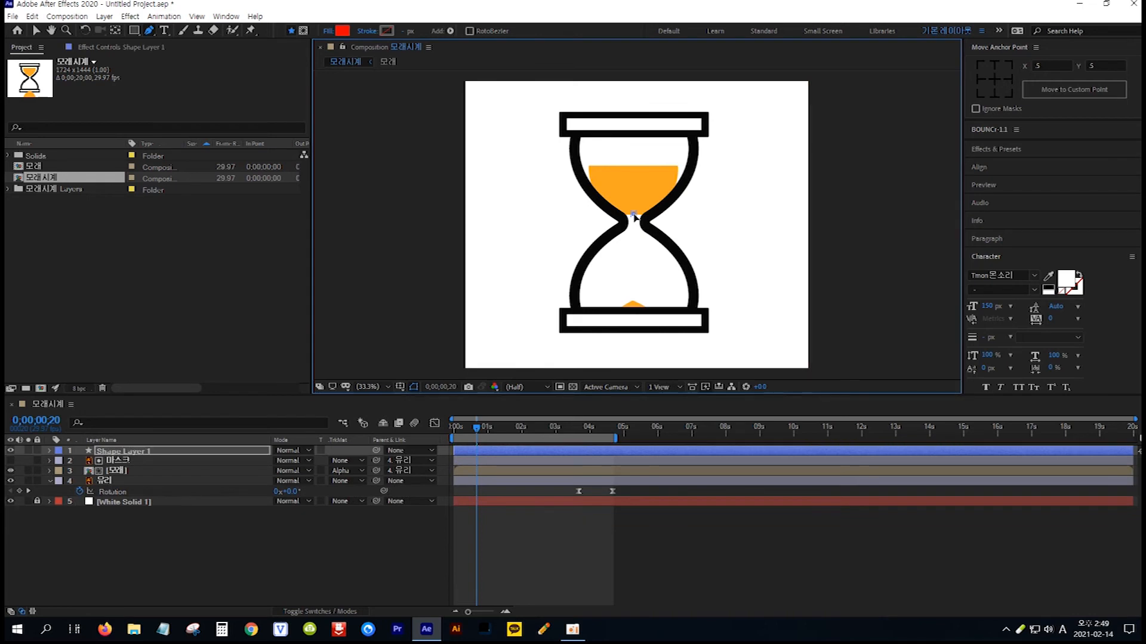
click(633, 302)
Remove the vertical path's fill by setting it to None
click(324, 31)
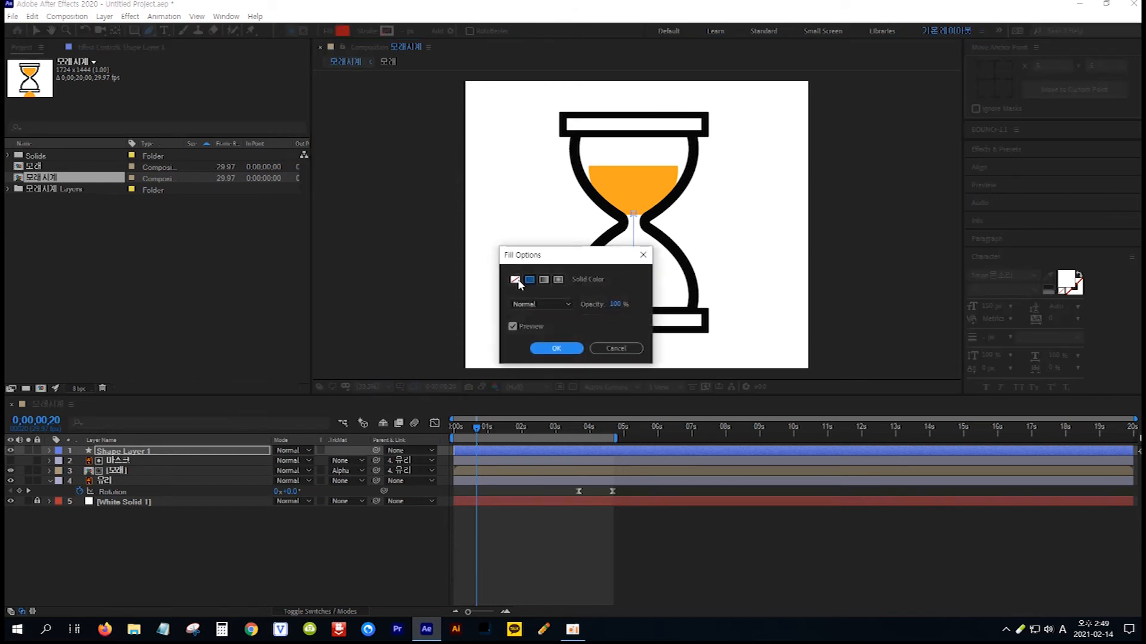
click(515, 279)
click(555, 347)
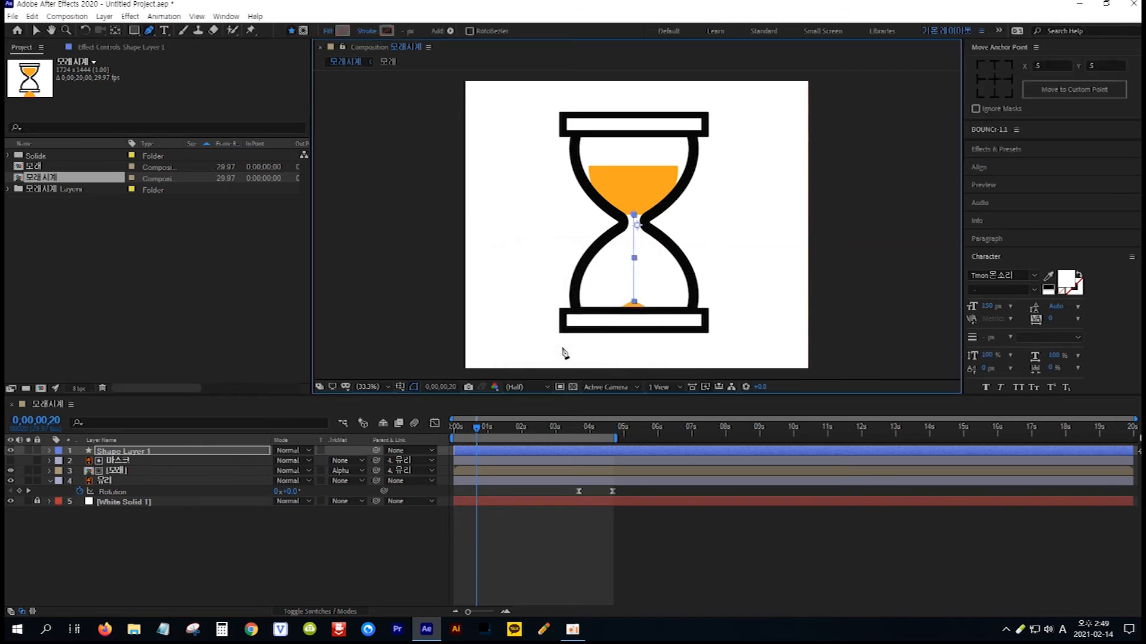
Set the vertical path's stroke colour to the sand's orange, FEA621, by sampling it from the upper sand
click(387, 30)
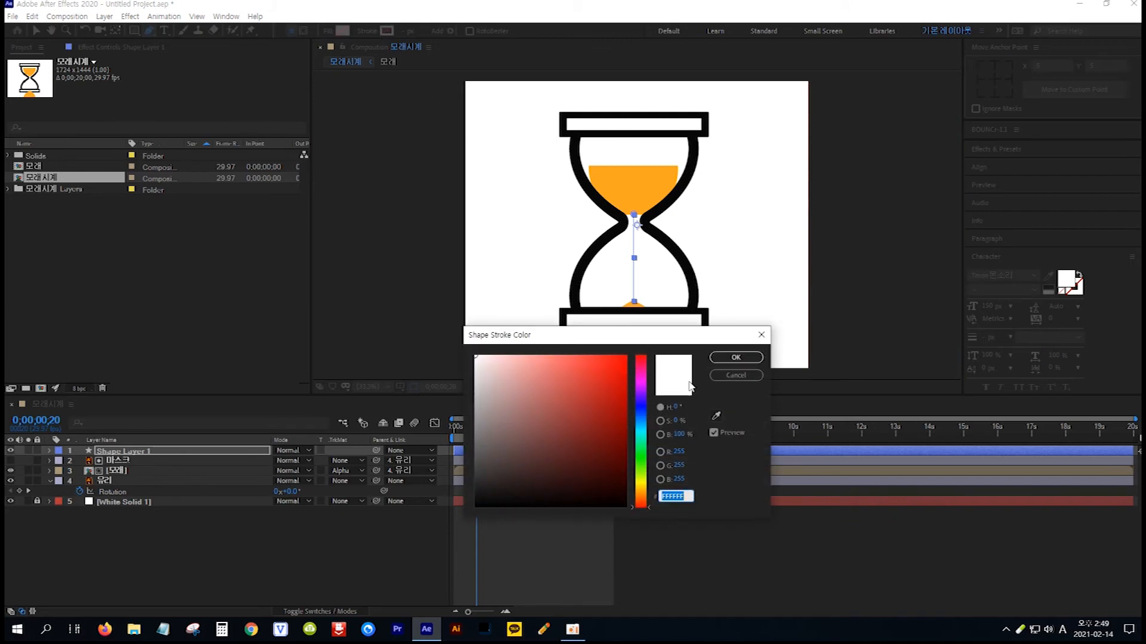
click(717, 416)
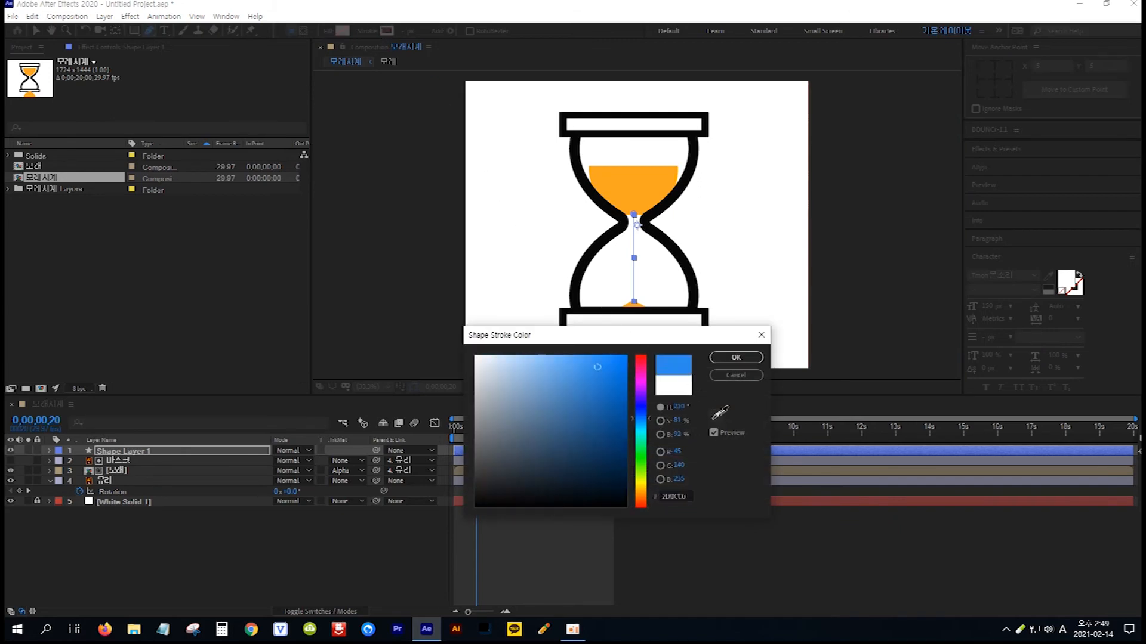
click(634, 186)
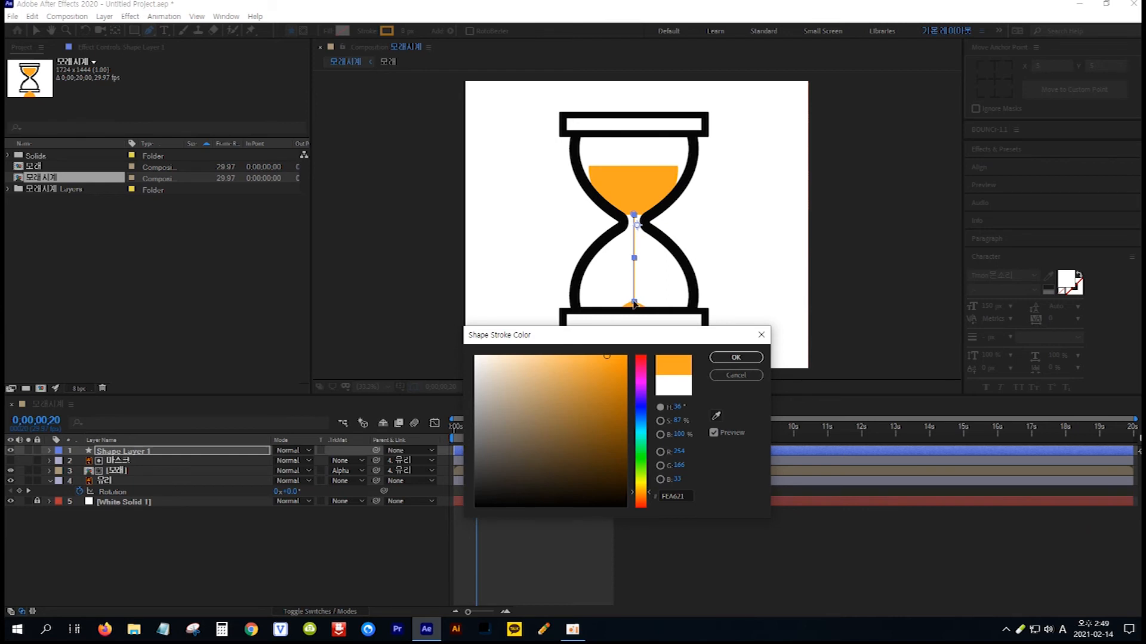
click(735, 357)
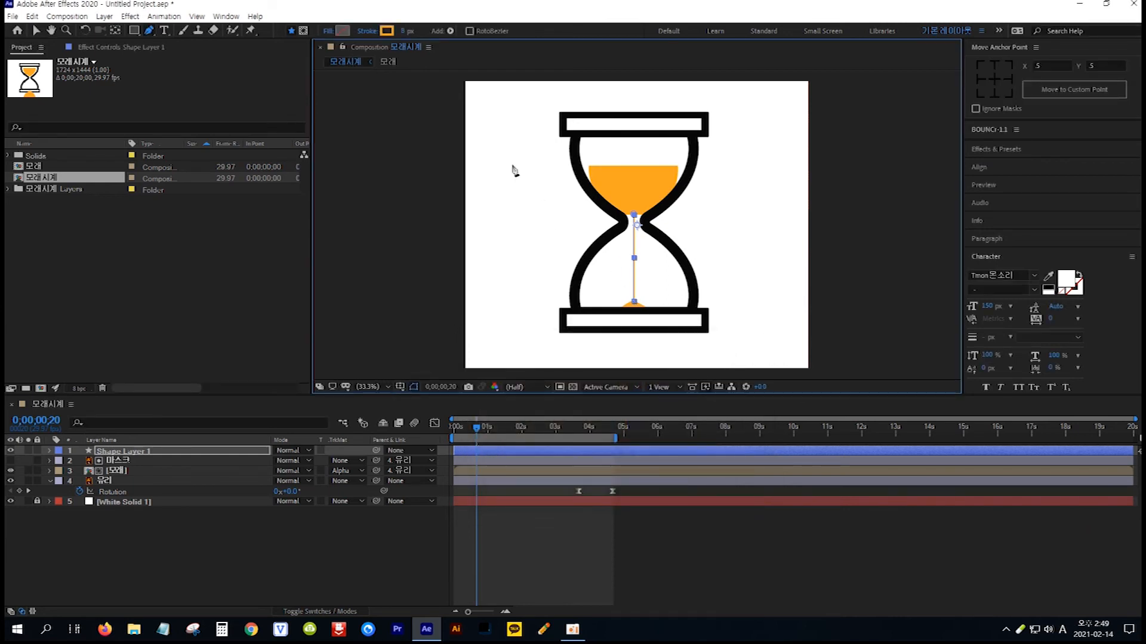
Set the vertical path's stroke width to 15 px and return to the Selection tool
click(405, 31)
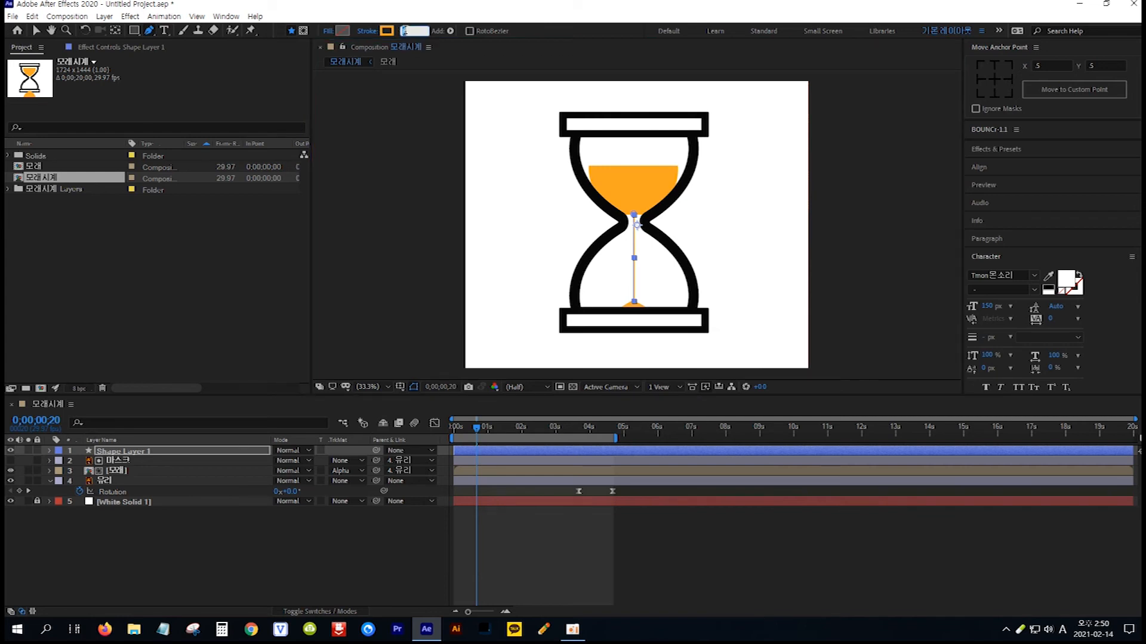
text(15)
key(Return)
click(36, 32)
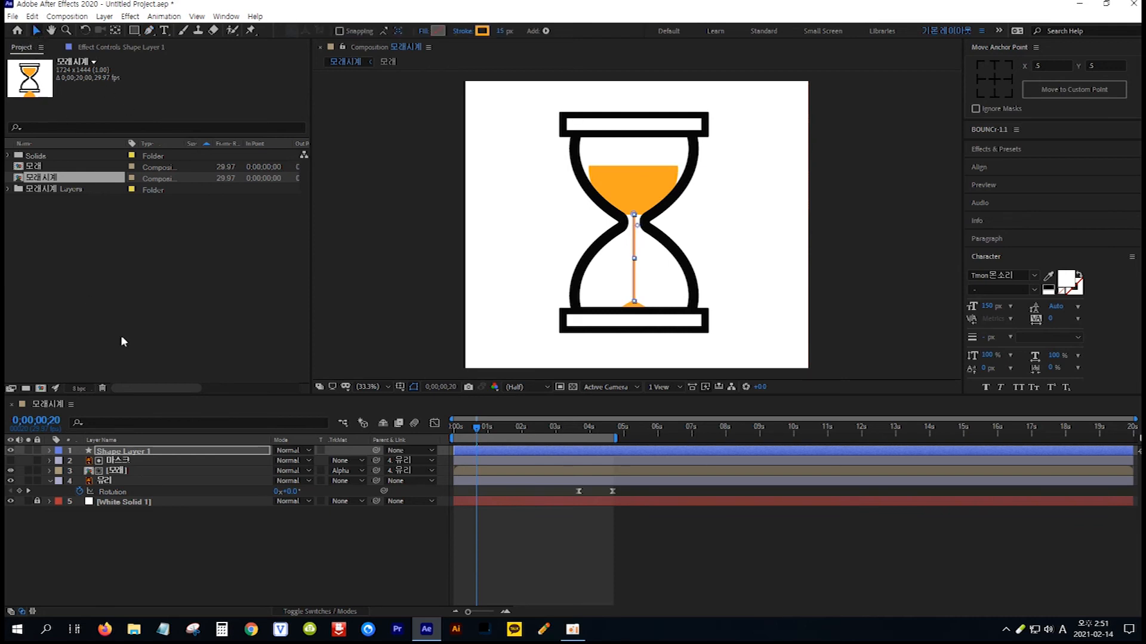
Add a keyframe for the Path of Shape 1 in Shape Layer 1 at 0;00;00;00
click(50, 452)
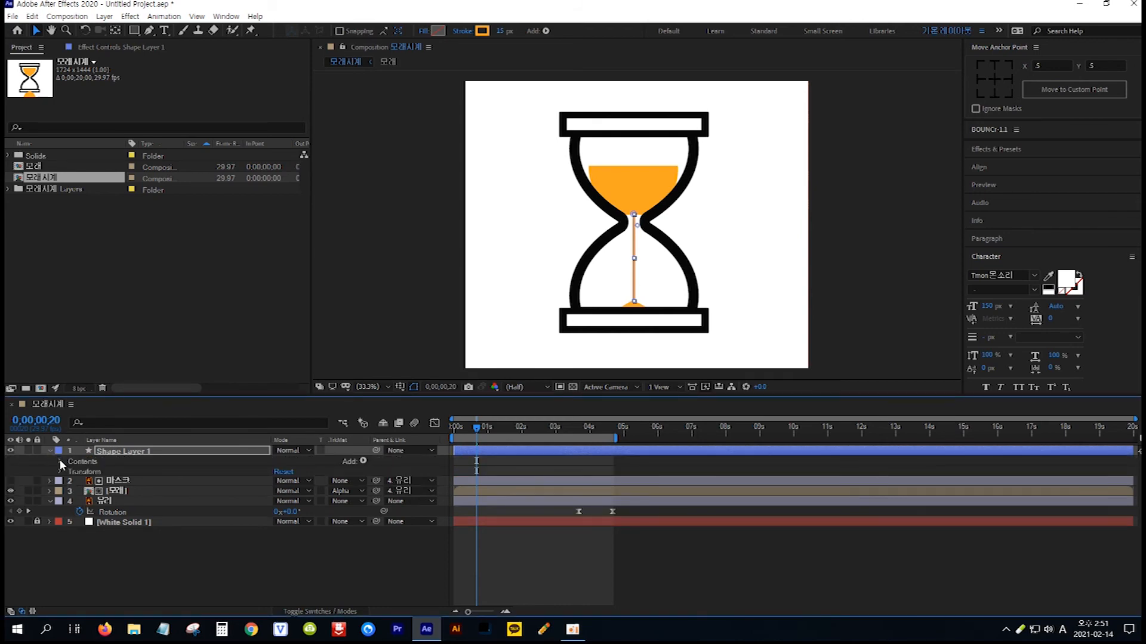
click(60, 462)
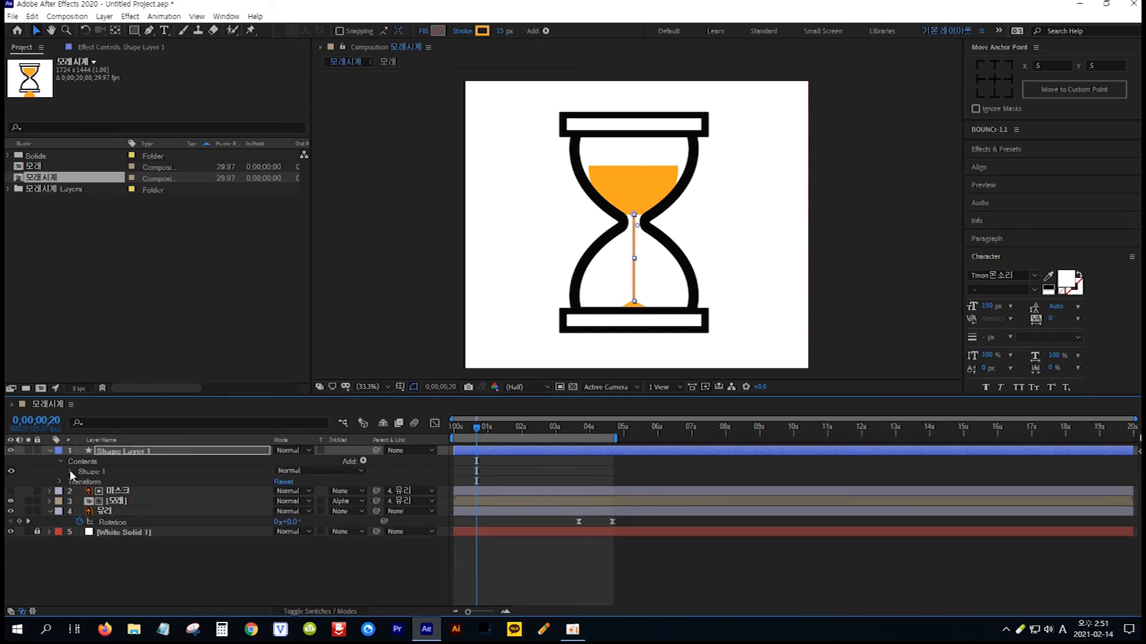
click(70, 471)
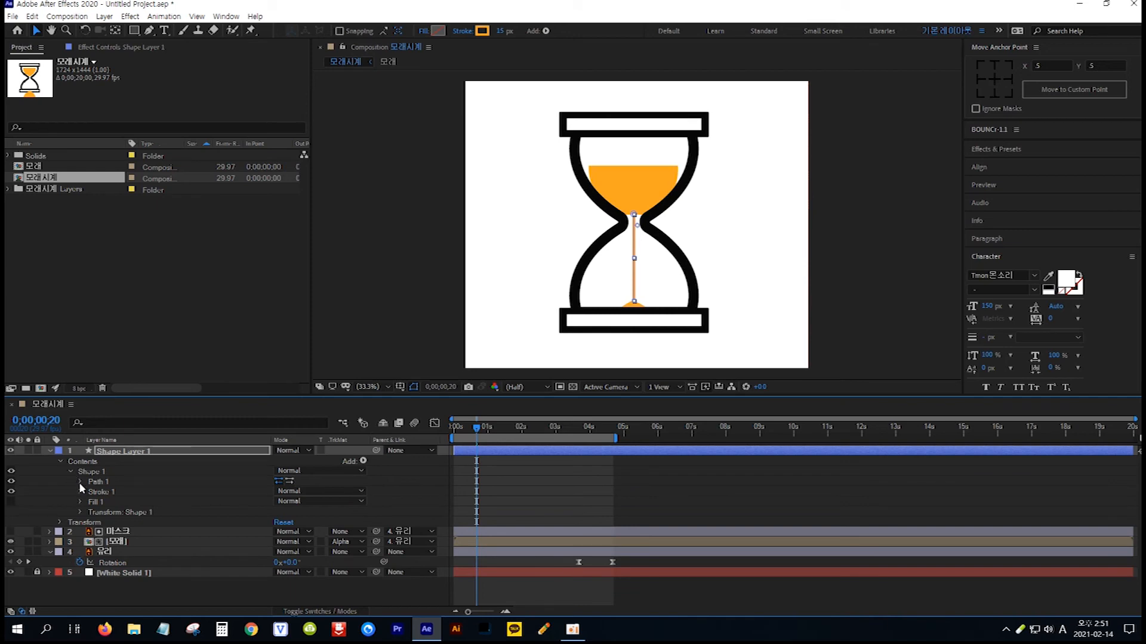
click(79, 482)
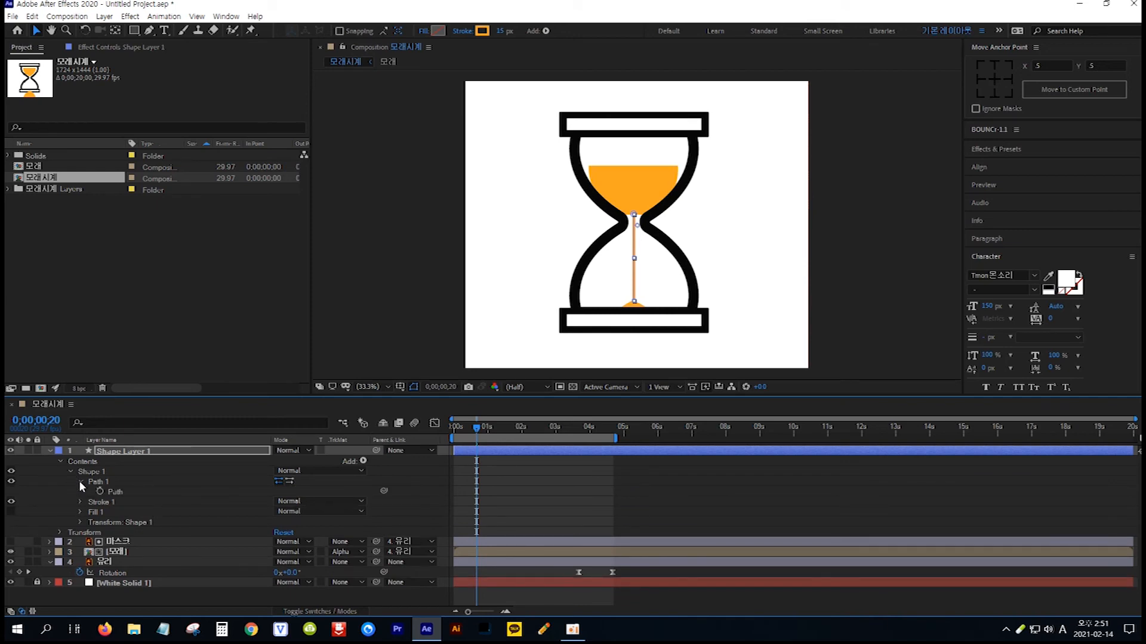
key(Home)
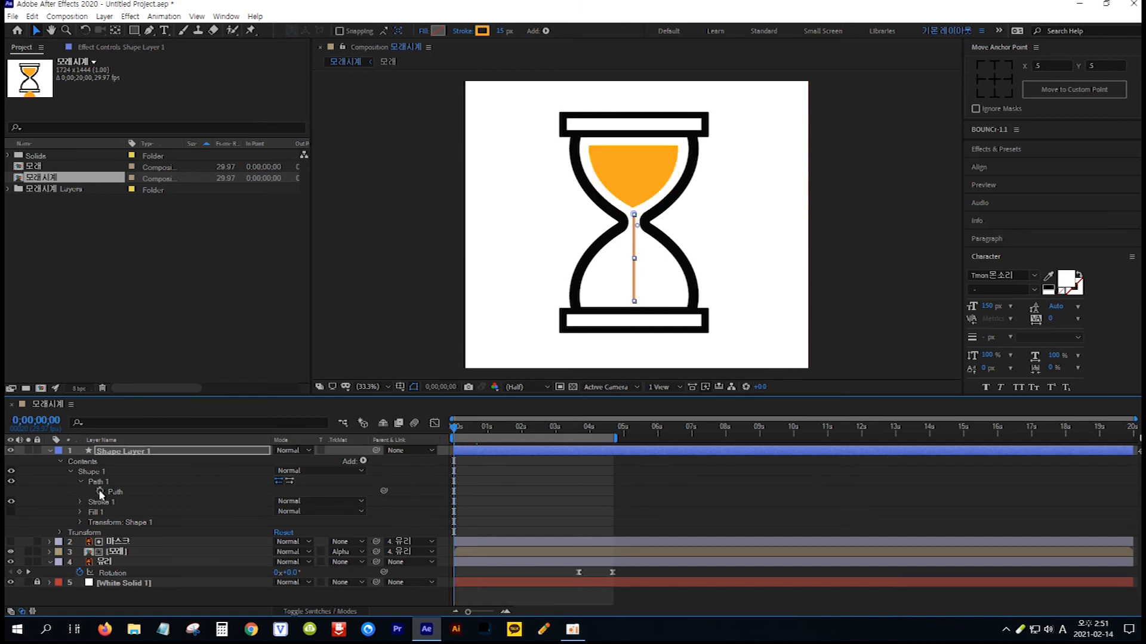
click(100, 492)
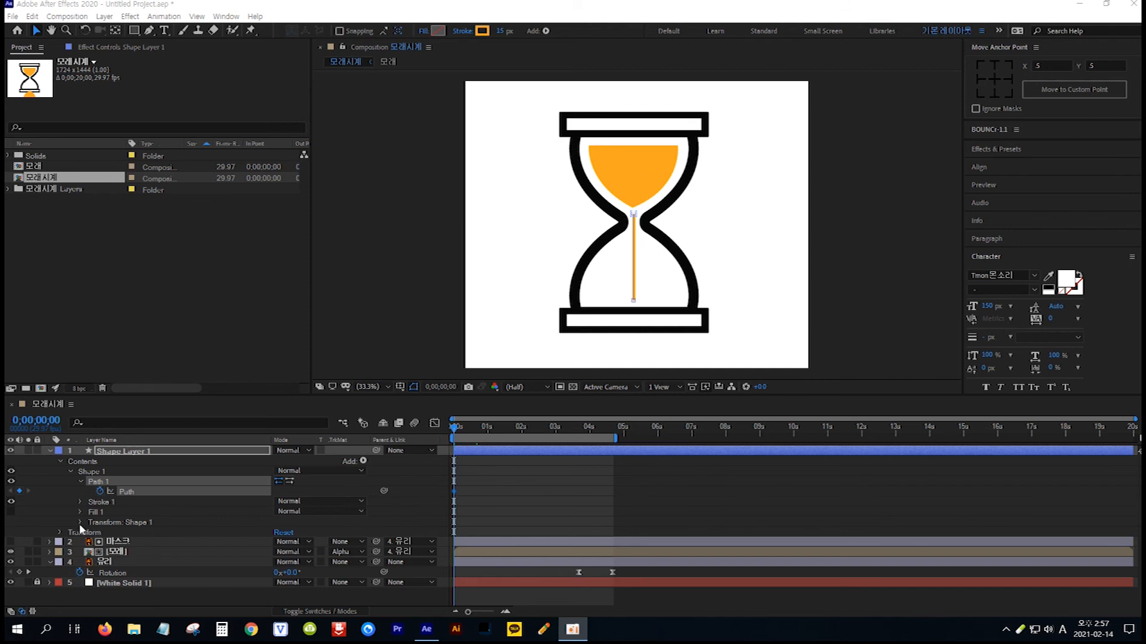
Start keyframing the scale in Shape 1's own transform at 0;00;00;00 with a value of 0%
click(80, 523)
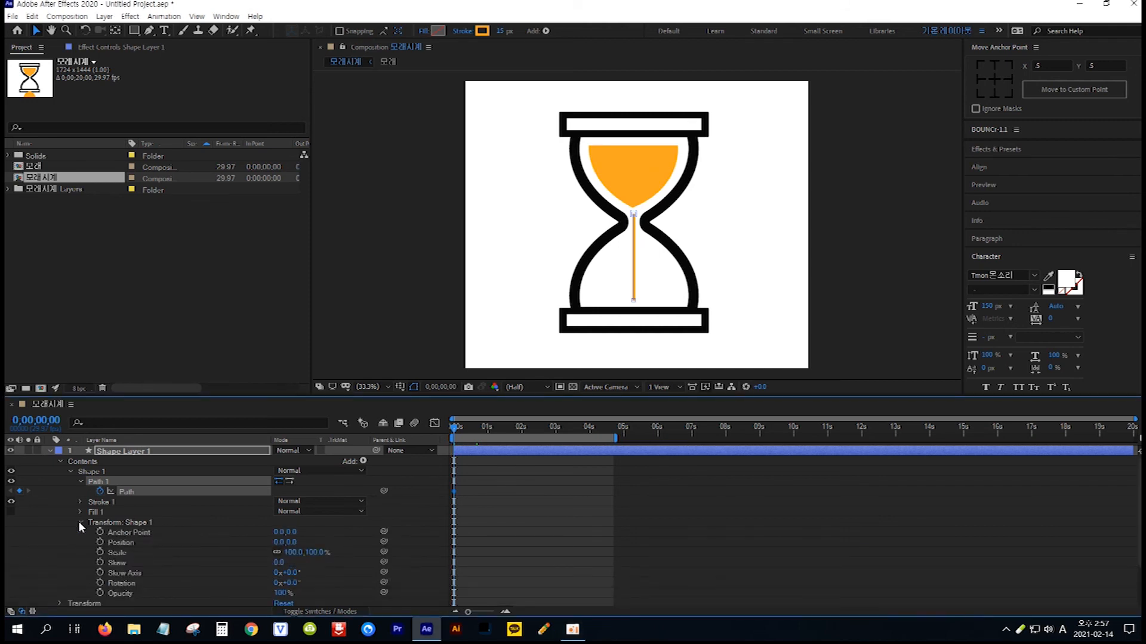
click(99, 552)
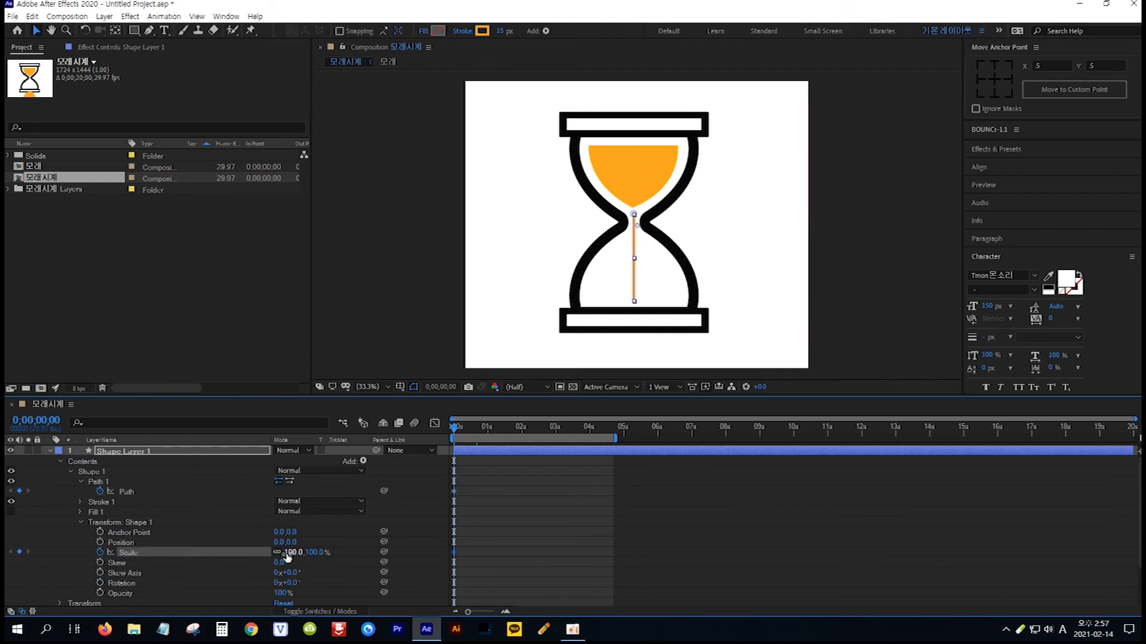
click(316, 553)
text(0)
key(Return)
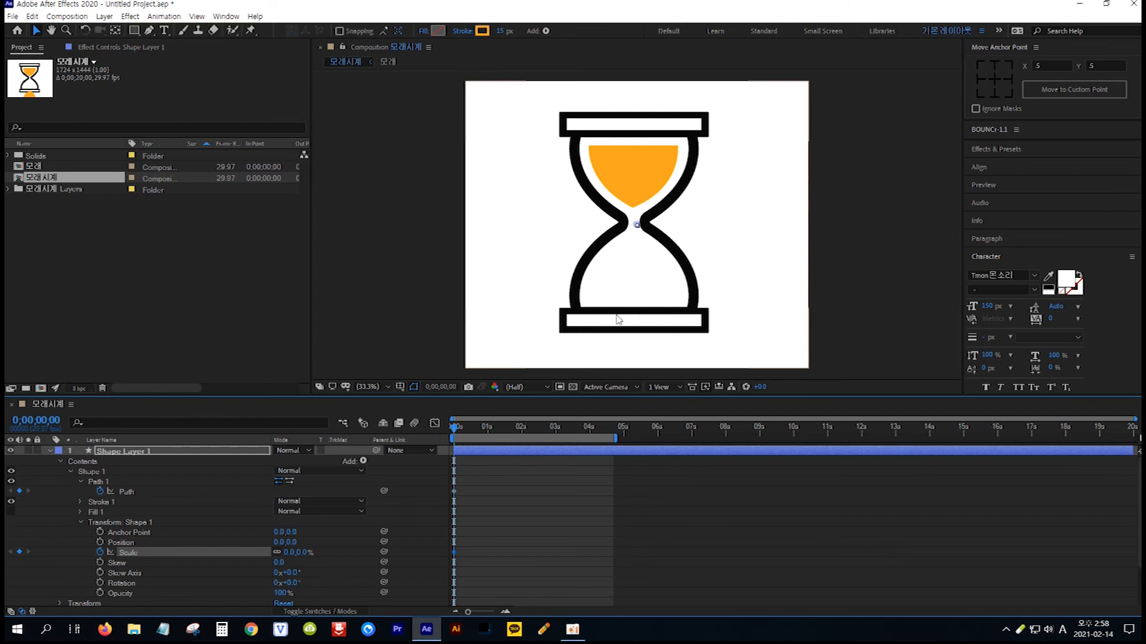
Set Shape 1's scale to 100% at 0;00;03;00
click(45, 423)
text(3.)
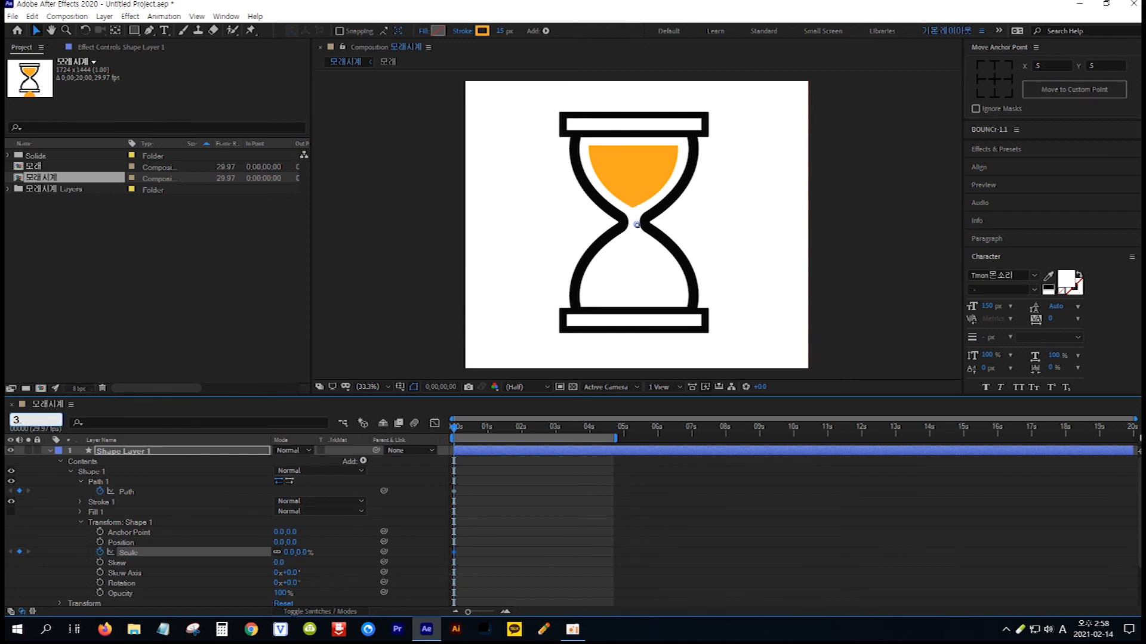
key(Return)
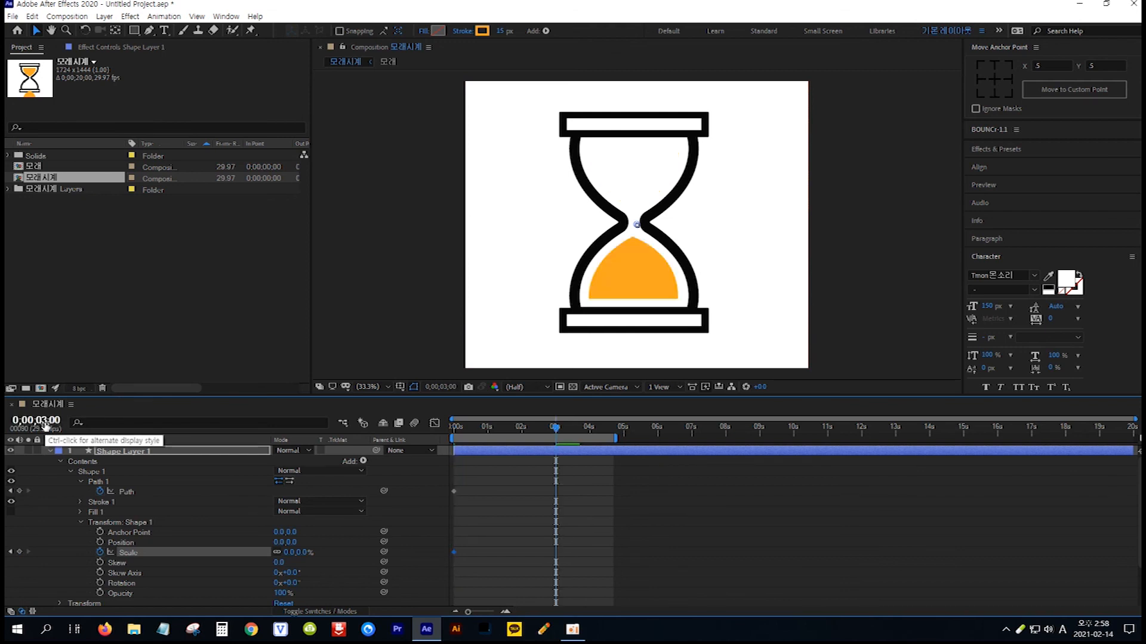
click(303, 552)
text(100)
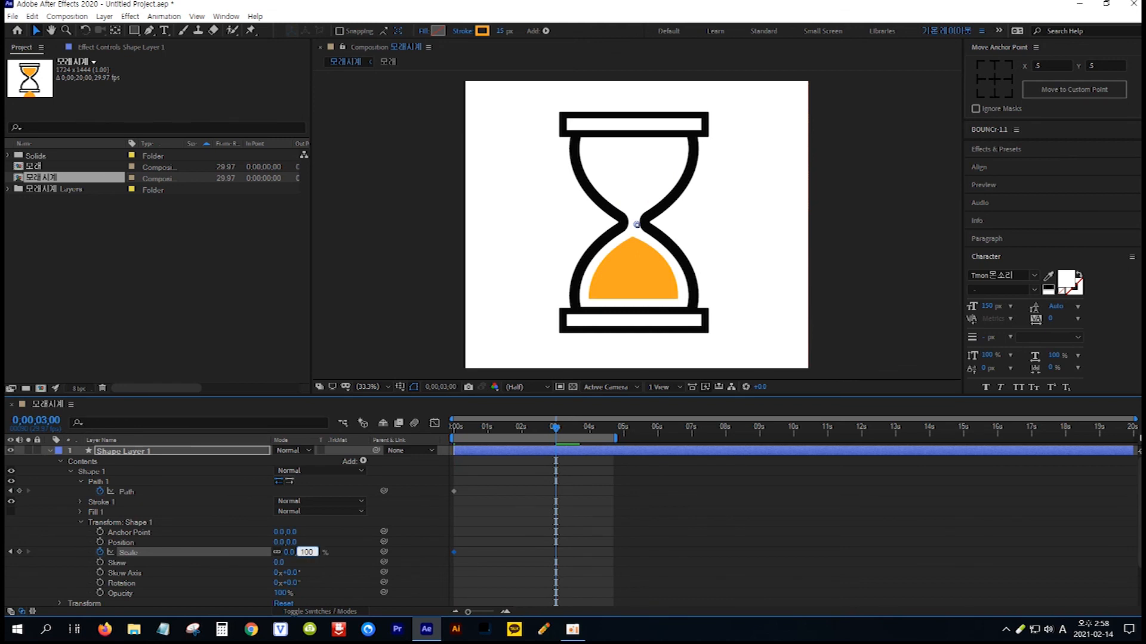
key(Return)
Set Shape 1's scale to 0% at 20 frames past the 100% keyframe, at 0;00;03;20
click(39, 420)
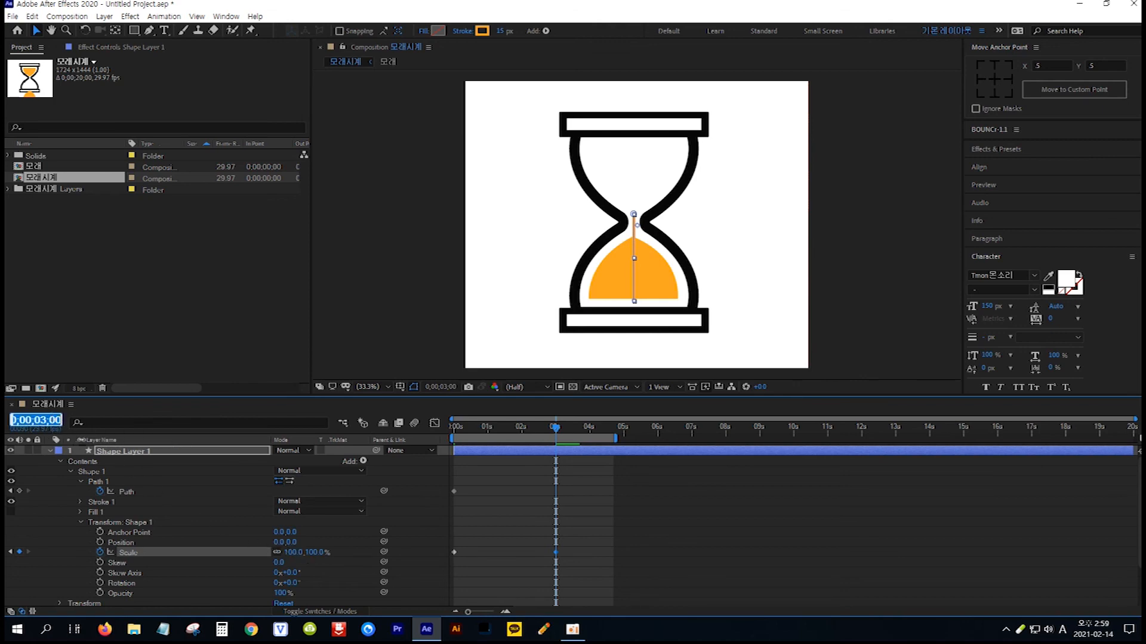
text(+20)
key(Return)
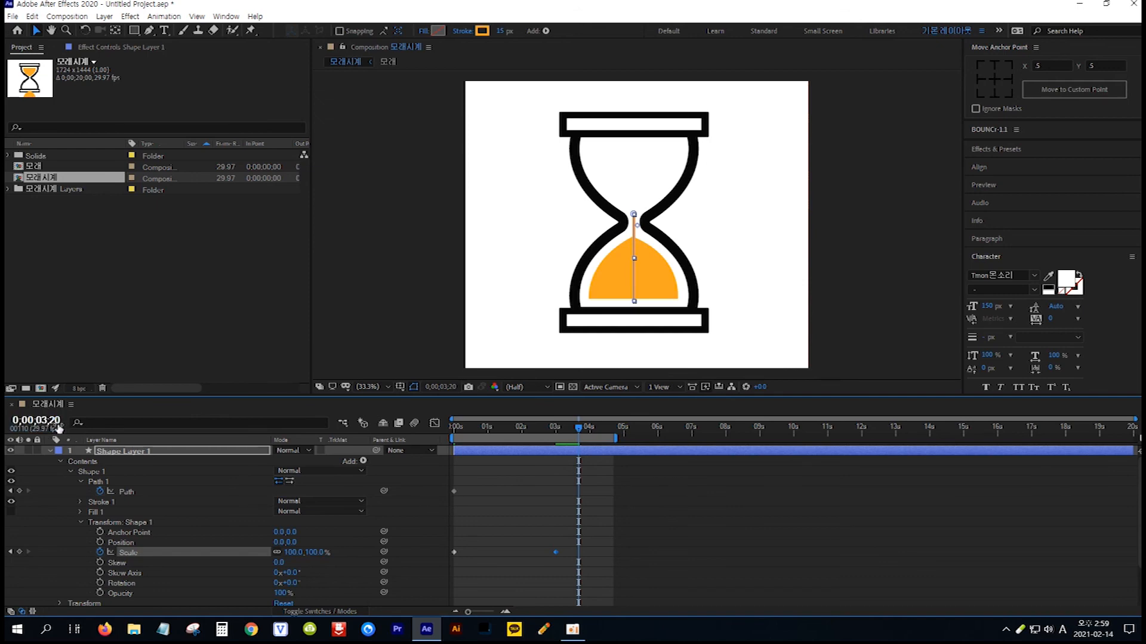
click(314, 552)
text(0)
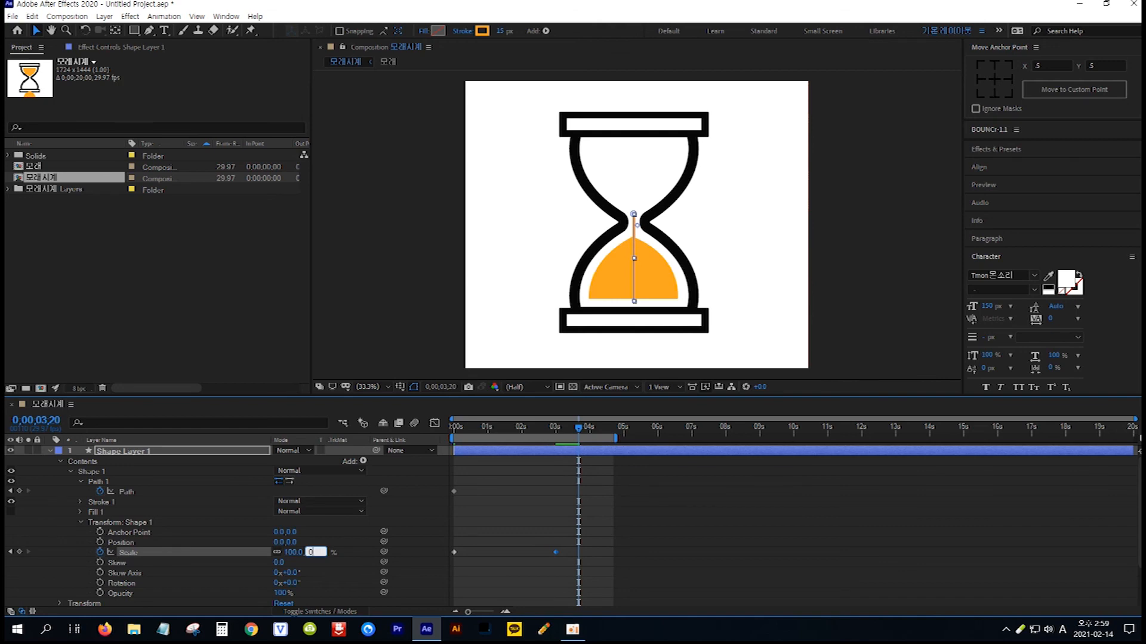
key(Return)
Preview the animation from the start and examine the sand stream's position at 0;00;02;01
drag(578, 428, 454, 428)
key(space)
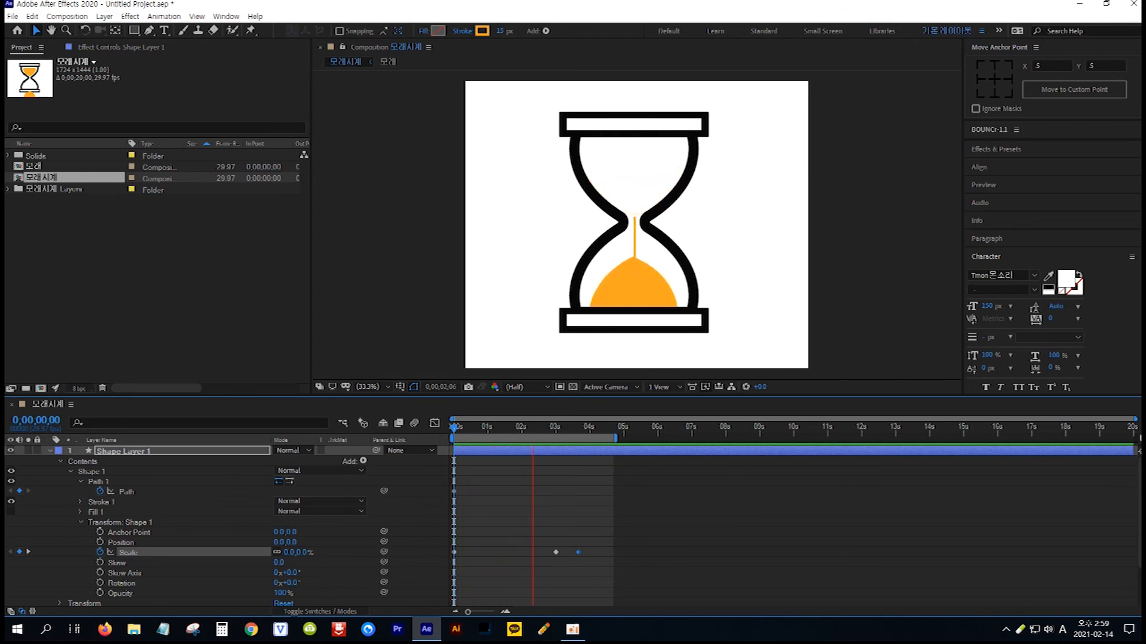
drag(533, 425, 521, 427)
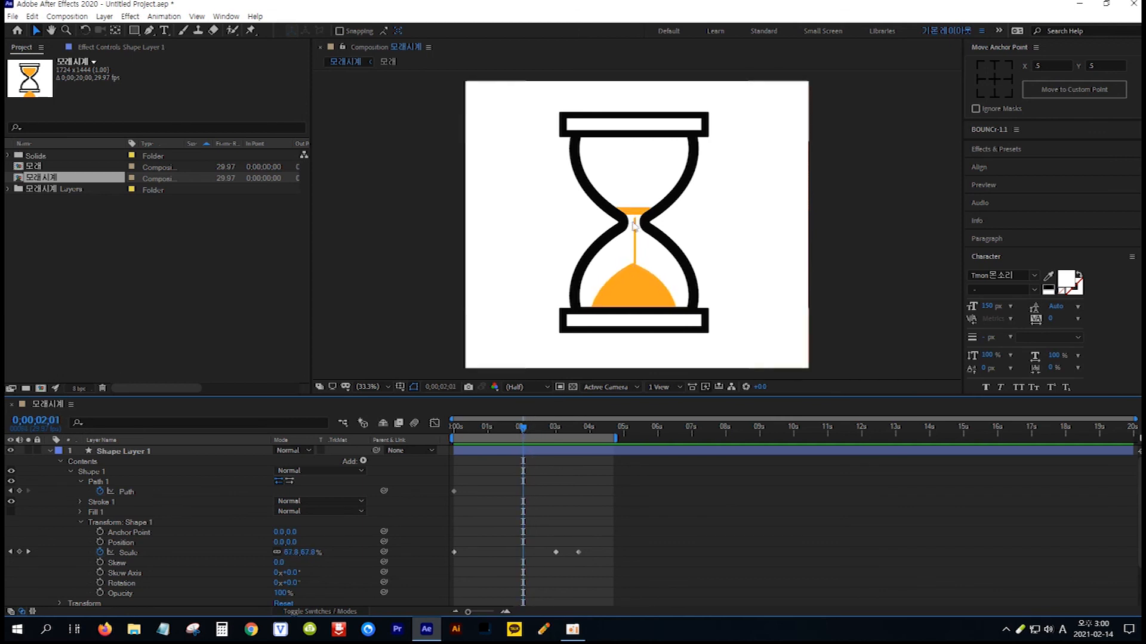
At 0;00;02;01, nudge the stream path's lower point slightly left toward the lower sand's peak and select its upper point at the neck
click(169, 451)
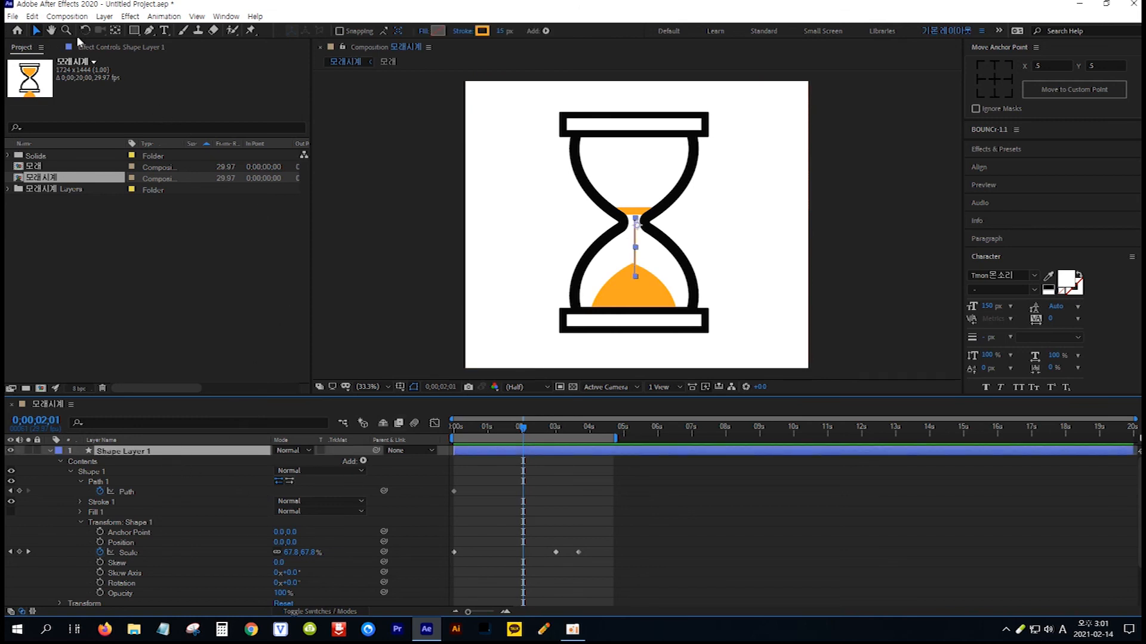
click(149, 30)
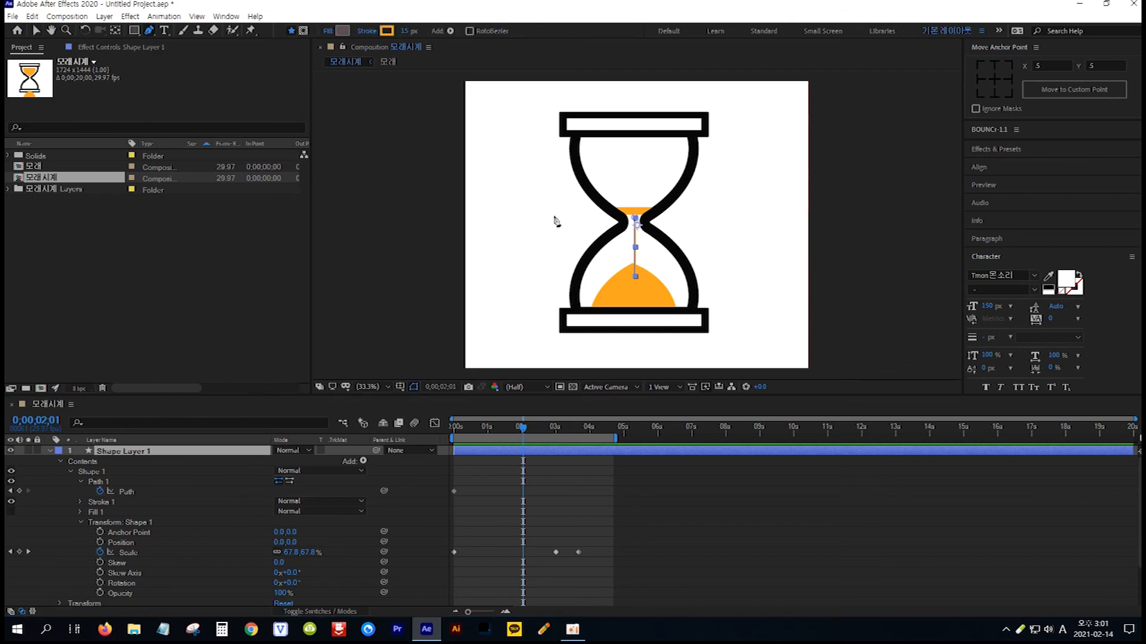
click(635, 277)
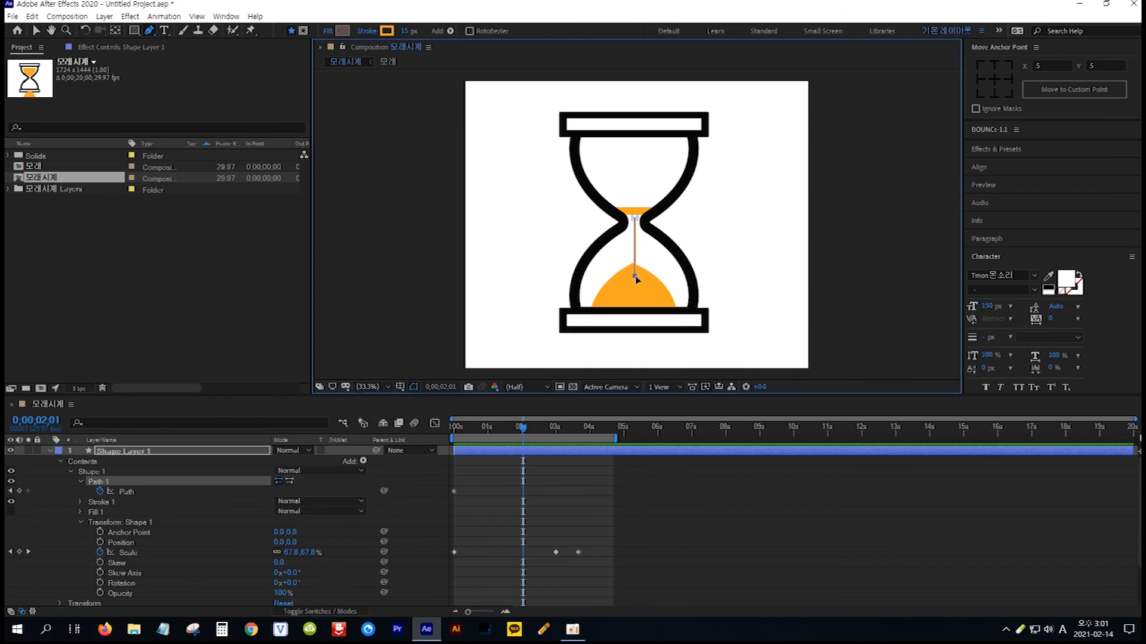
drag(636, 278, 632, 276)
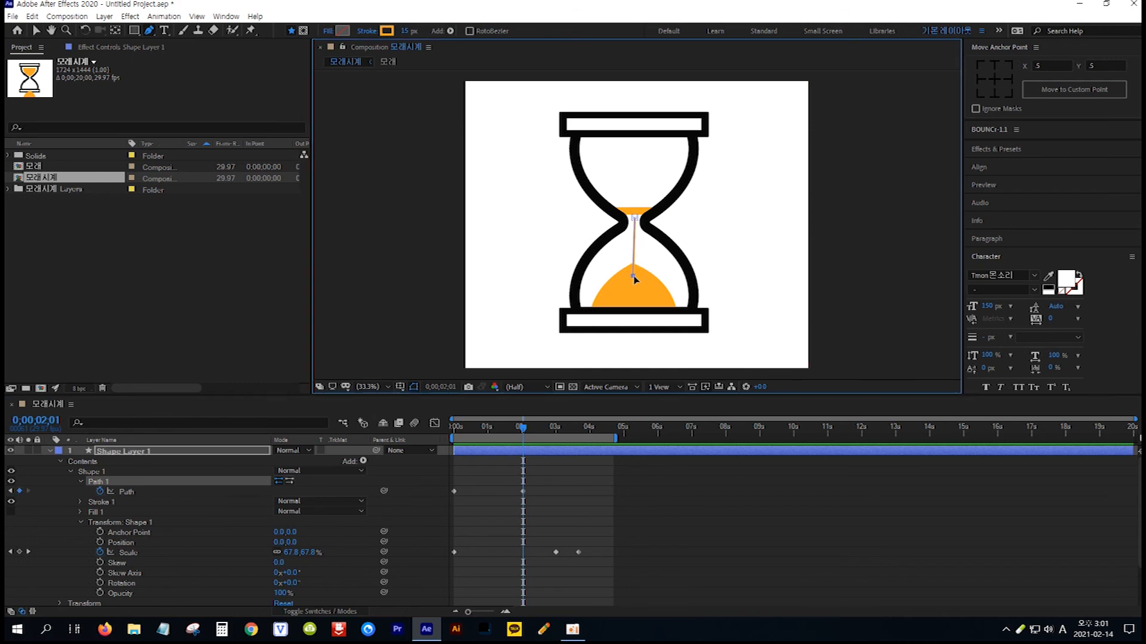
click(635, 219)
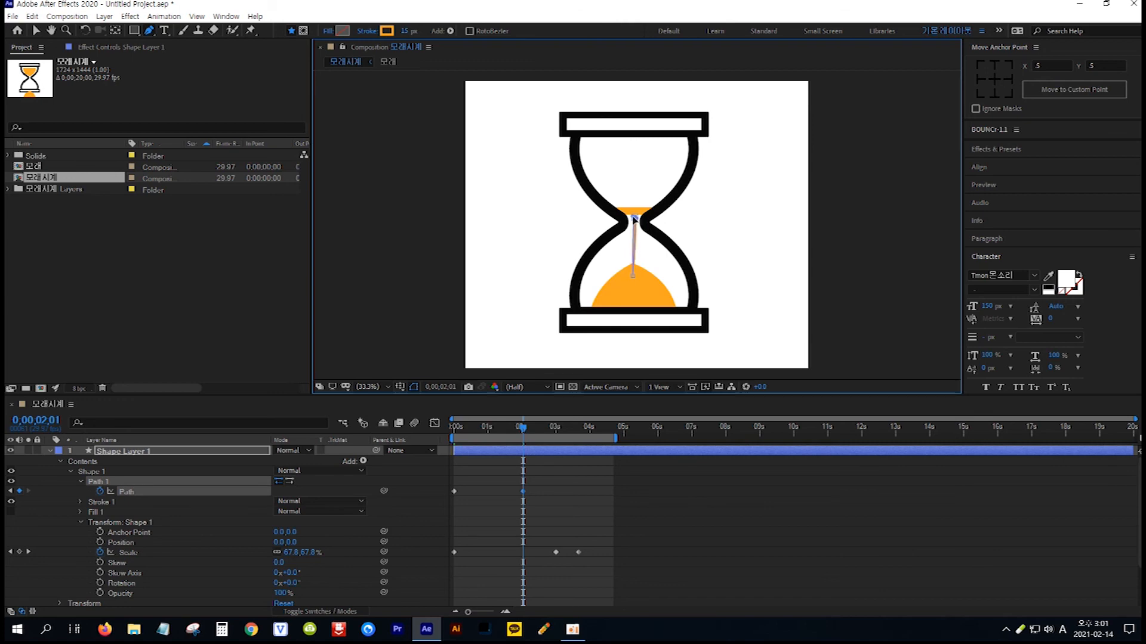